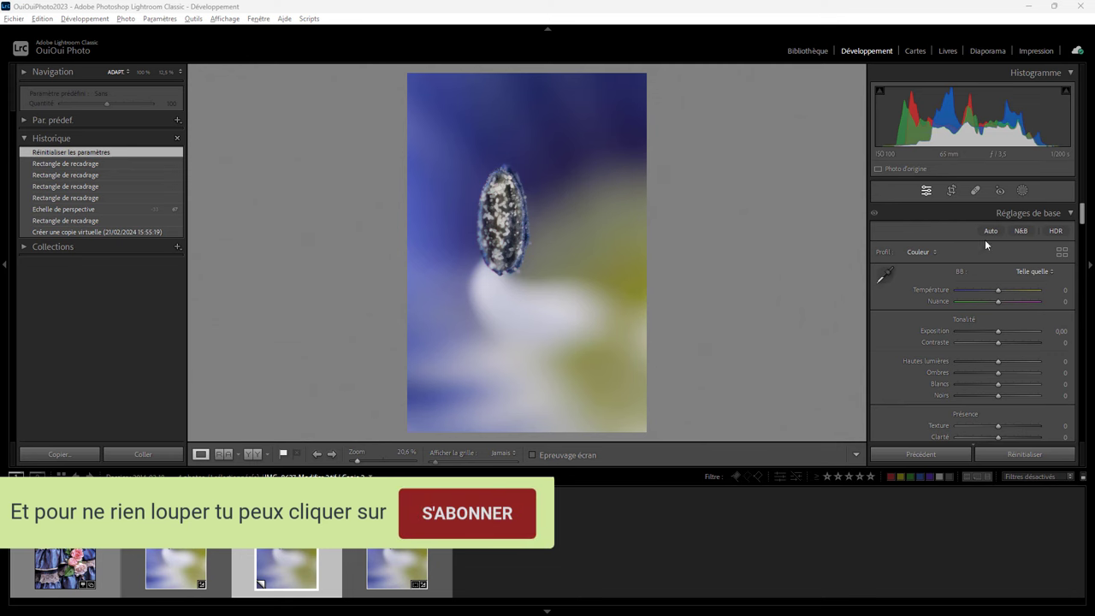
- Crop the stamen photo to 4 x 5 and lower Transform Scale to 84 for white side margins
left_click(951, 192)
left_click(951, 191)
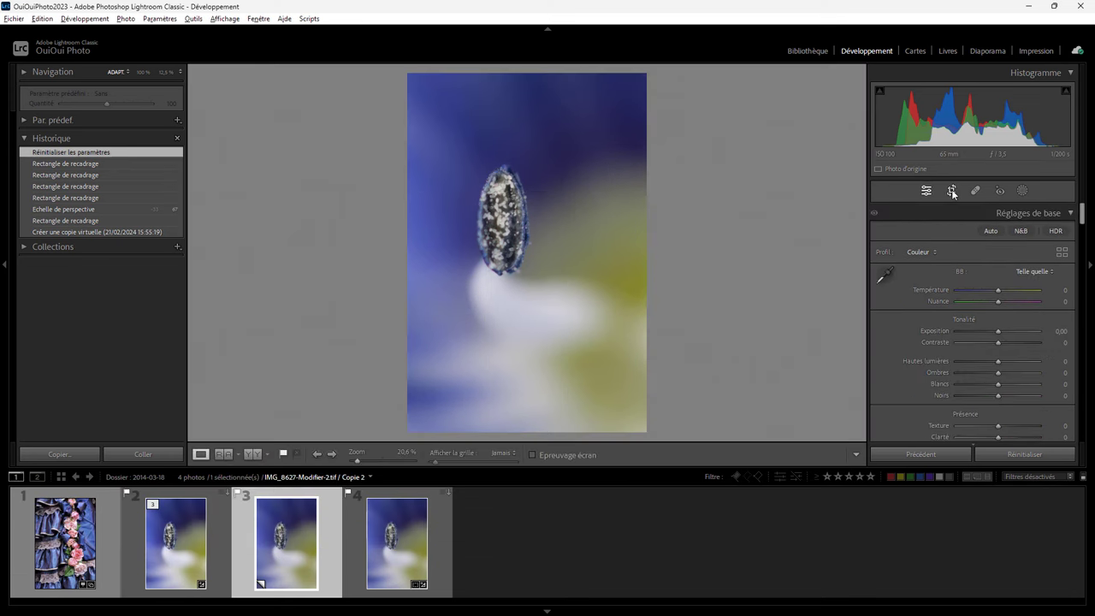
left_click(1037, 235)
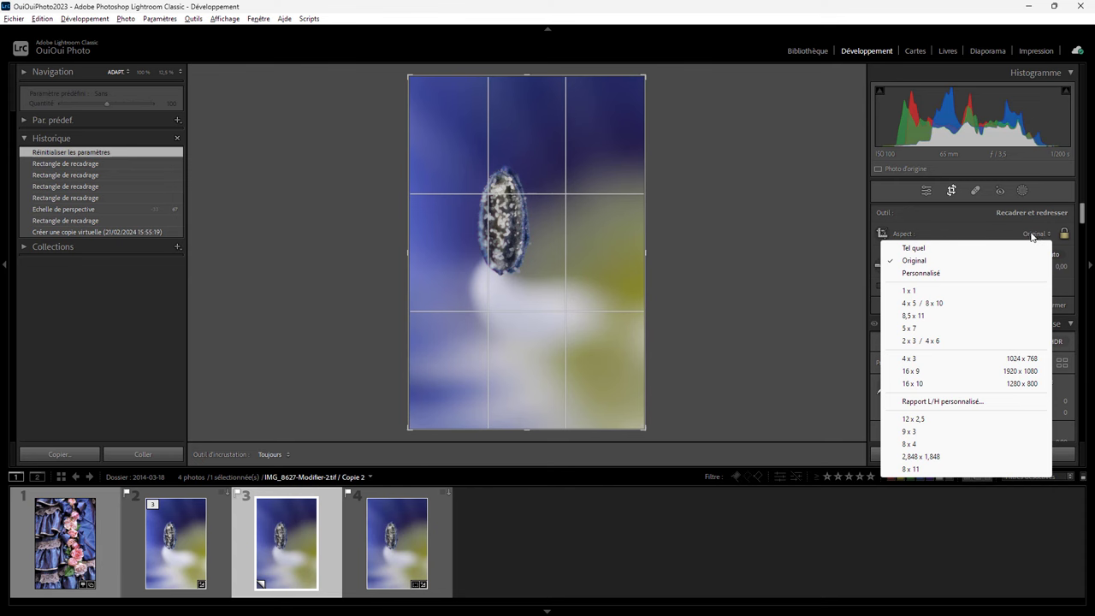
left_click(948, 303)
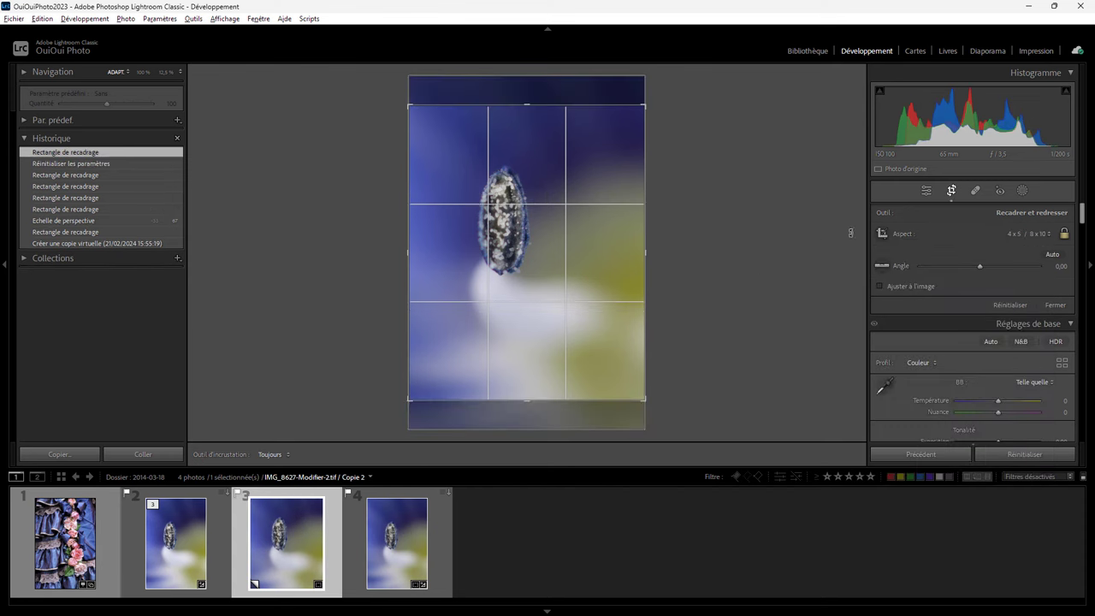
left_click(927, 192)
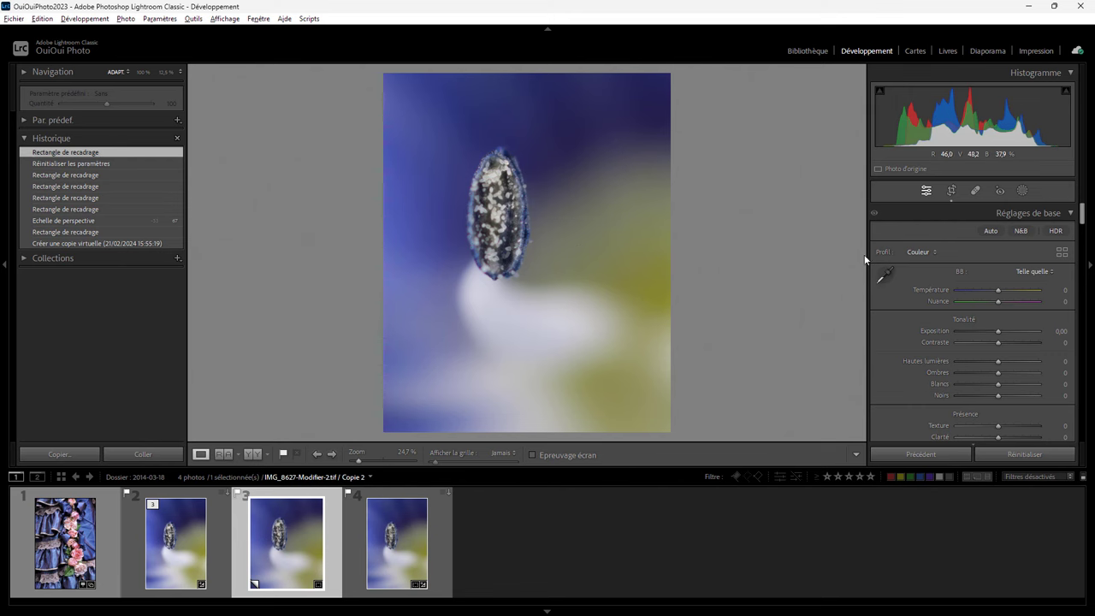
mouse_move(1083, 215)
left_mouse_down()
mouse_move(1079, 385)
mouse_move(1083, 374)
left_mouse_up()
left_click_drag(998, 322, 984, 322)
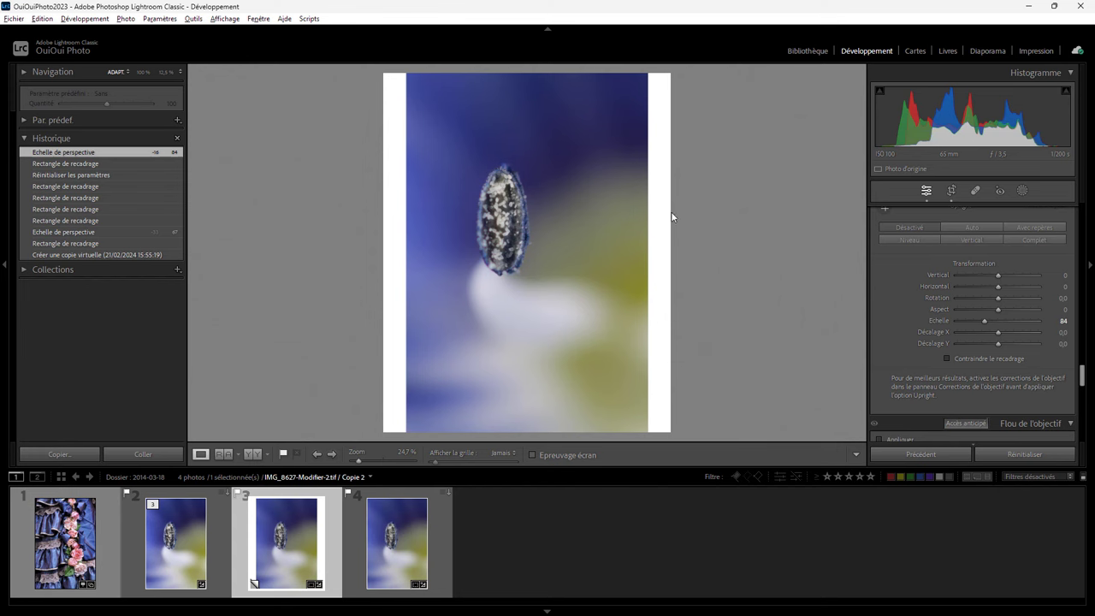
- Change the crop aspect to a 1 x 1 square and commit it
left_click(951, 192)
left_click(1032, 236)
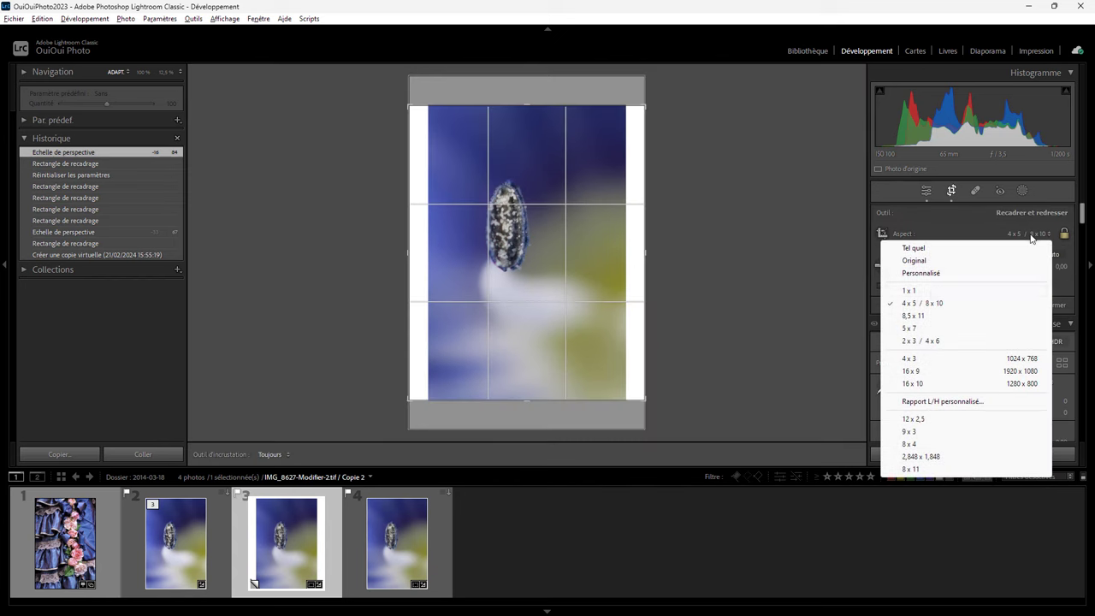
left_click(933, 291)
key("Return")
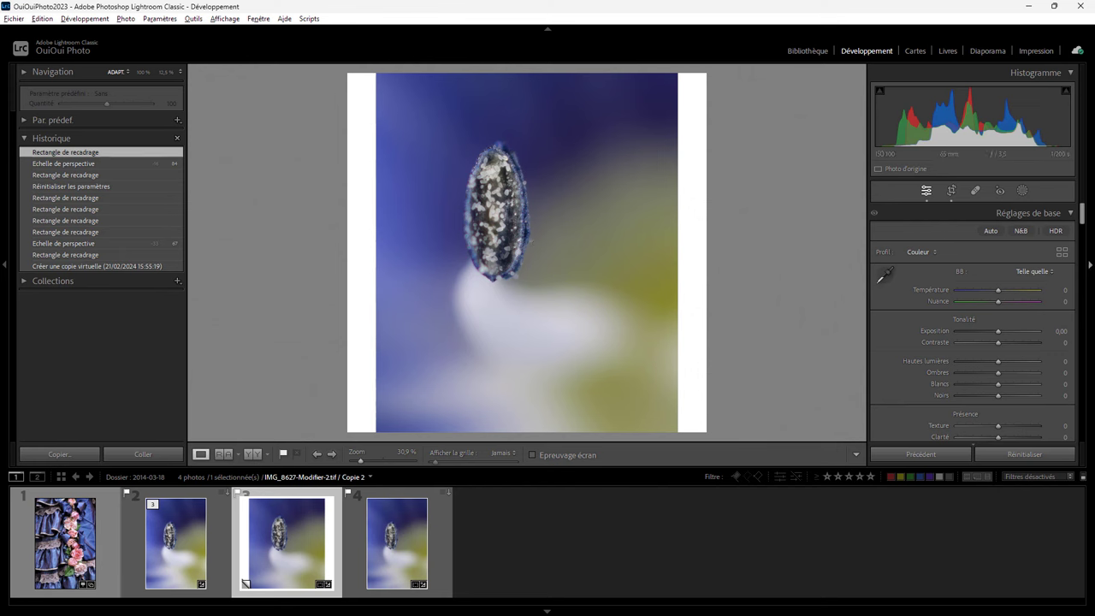
- Reduce the Transform Scale from 84 down to 58
scroll(1082, 224, "down", 2)
left_click_drag(1082, 225, 1071, 382)
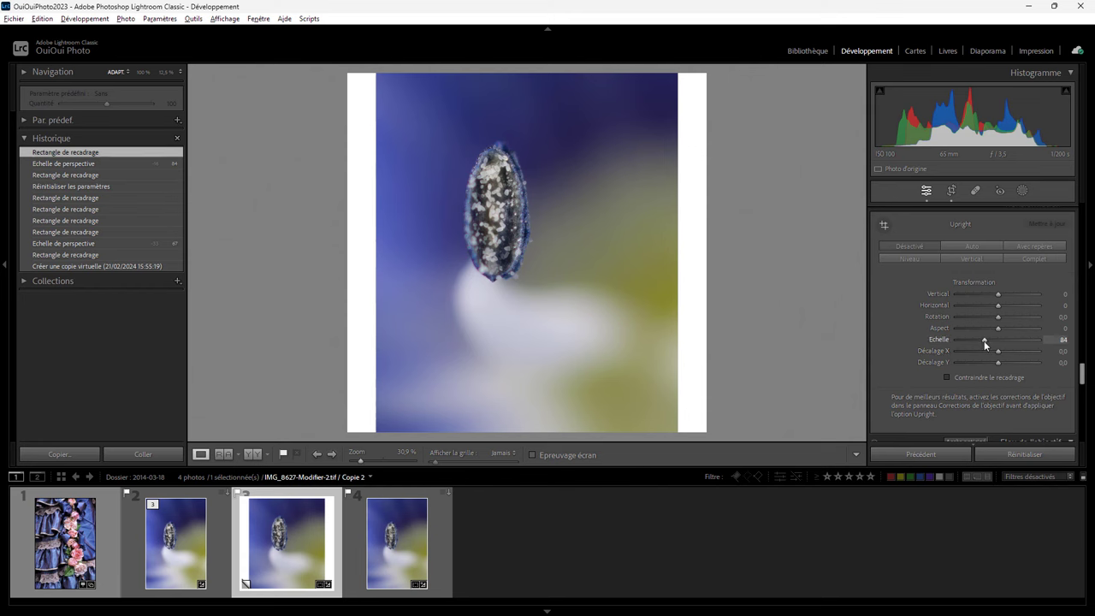
left_click_drag(985, 342, 970, 343)
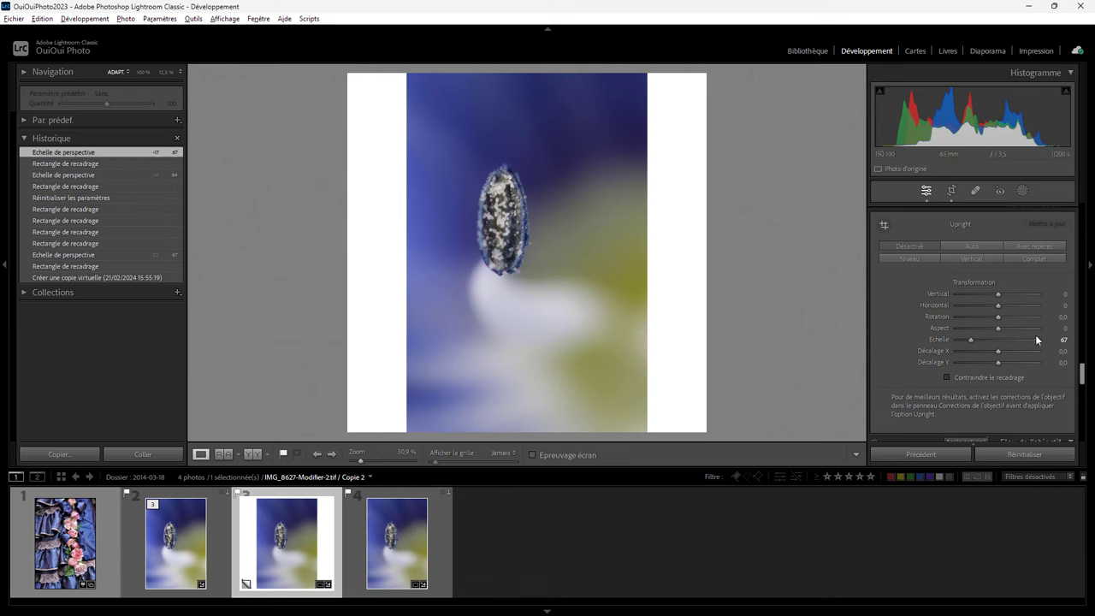
left_click_drag(971, 342, 964, 339)
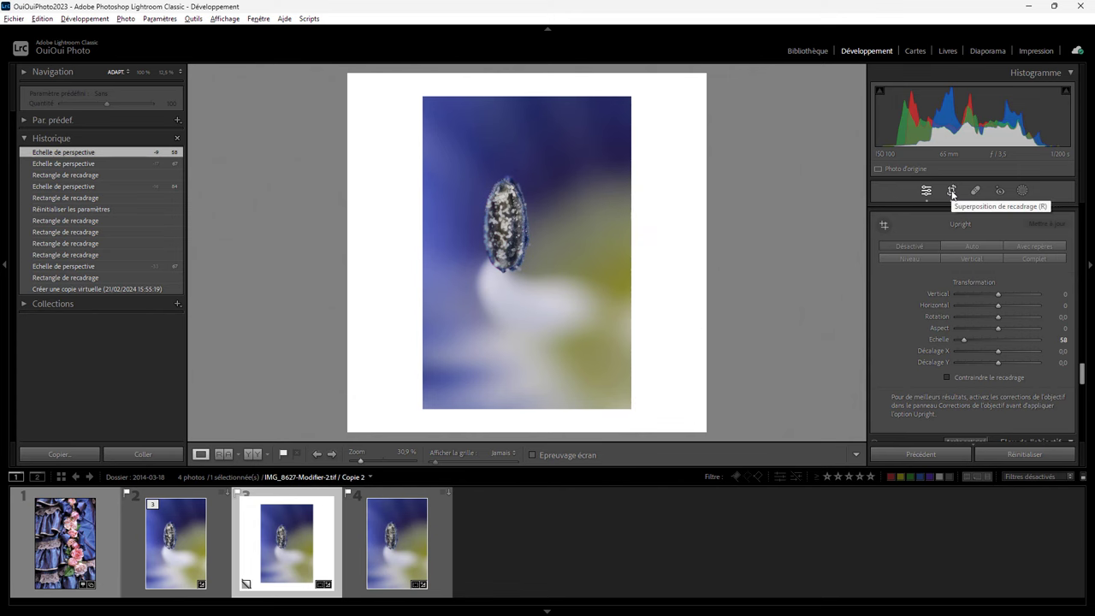
- Switch the crop aspect to 2 x 3 / 4 x 6 landscape
left_click(952, 191)
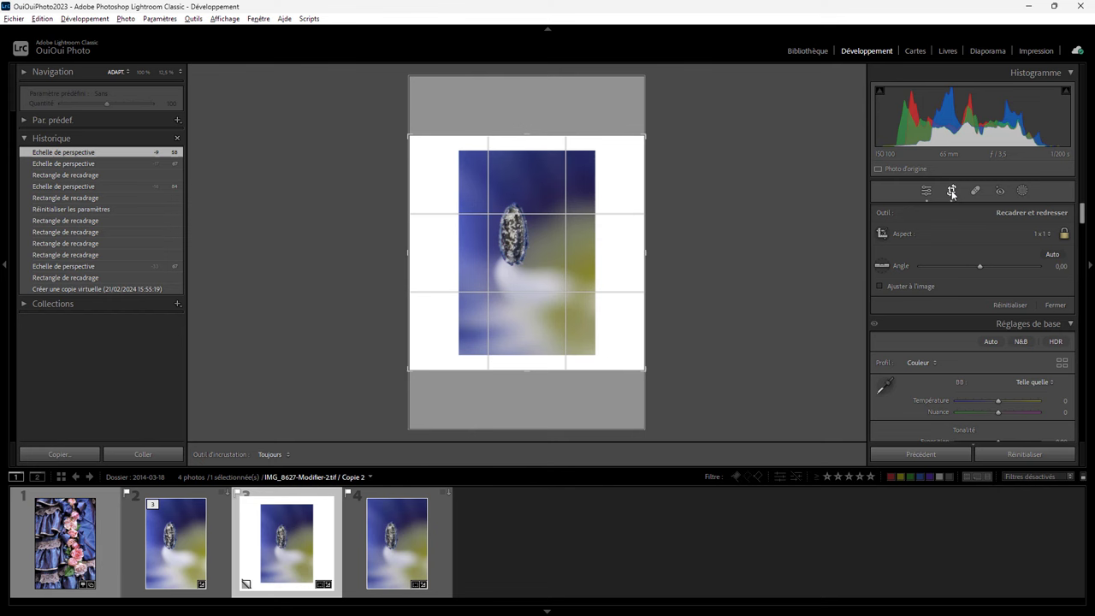
left_click(1033, 234)
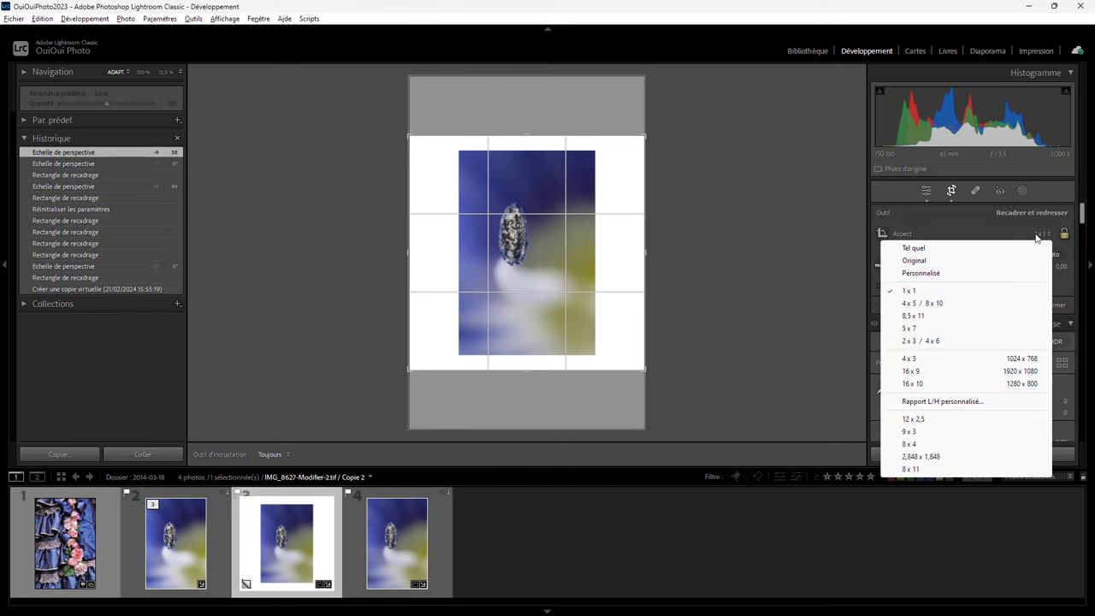
left_click(935, 341)
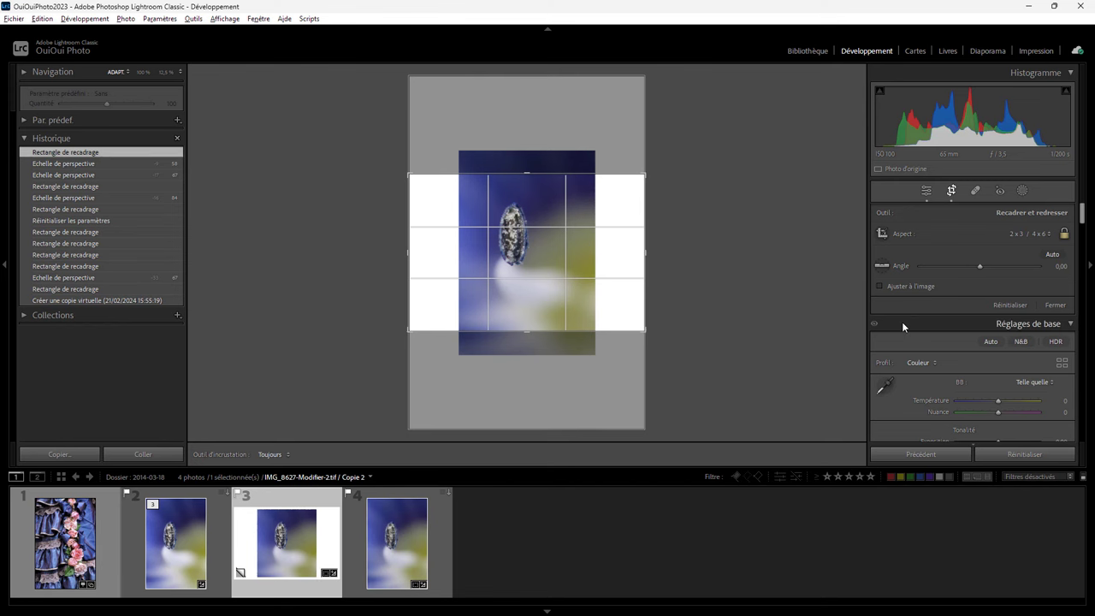
- Lower the Transform Scale from 58 to 50 and preview the framing without the crop overlay
scroll(1080, 232, "down", 3)
left_click_drag(1080, 231, 1077, 388)
left_click_drag(964, 334, 956, 333)
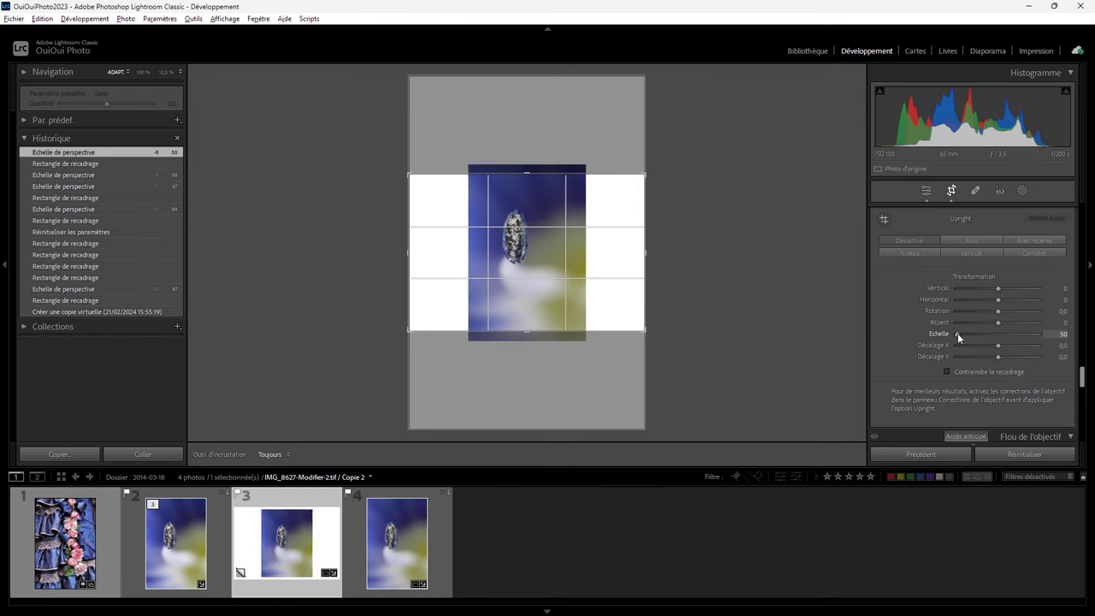
key("Return")
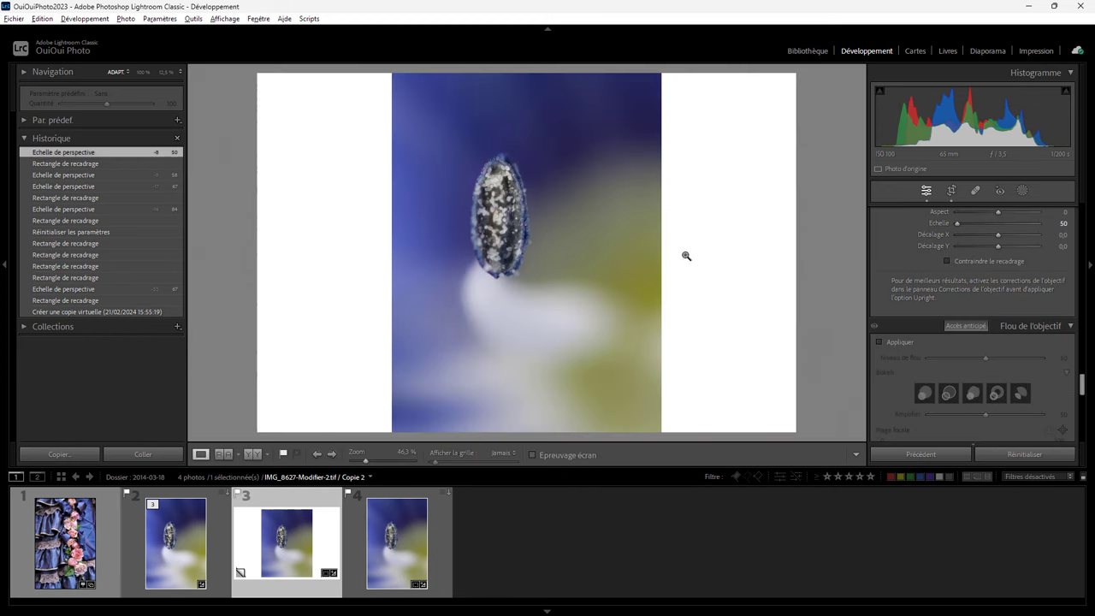
left_click(952, 191)
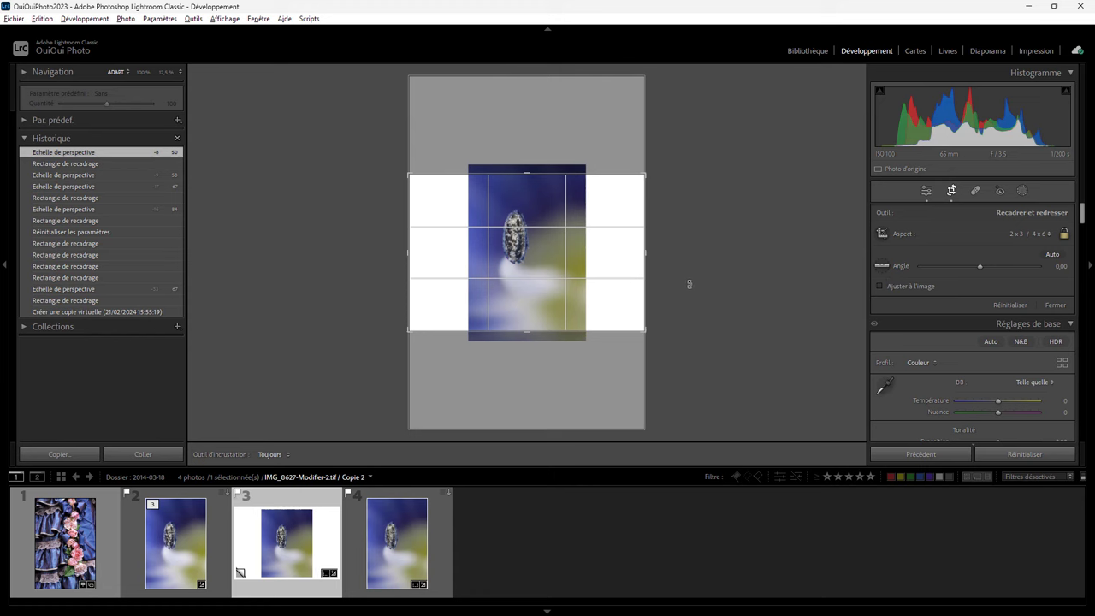
key("Return")
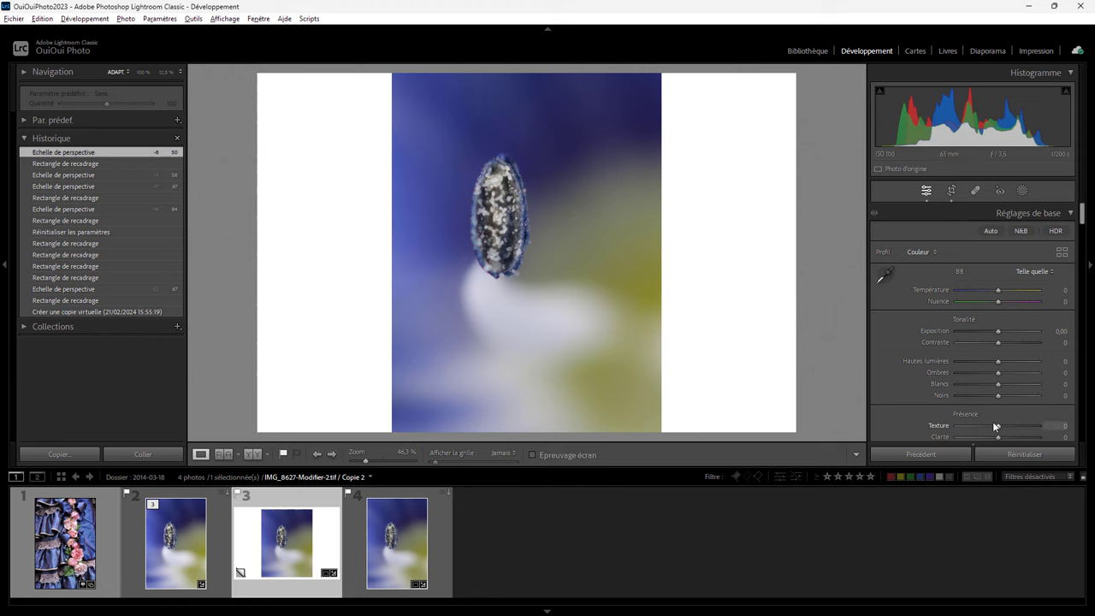
- Reset the photo's develop settings and check its crop size in Library metadata
left_click(1008, 454)
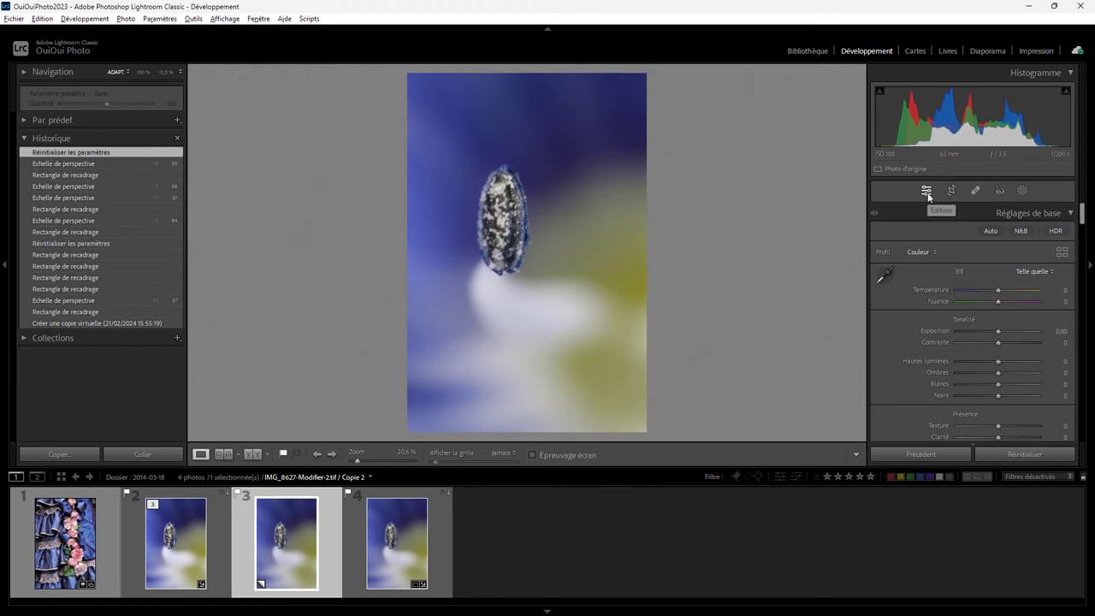
left_click(805, 52)
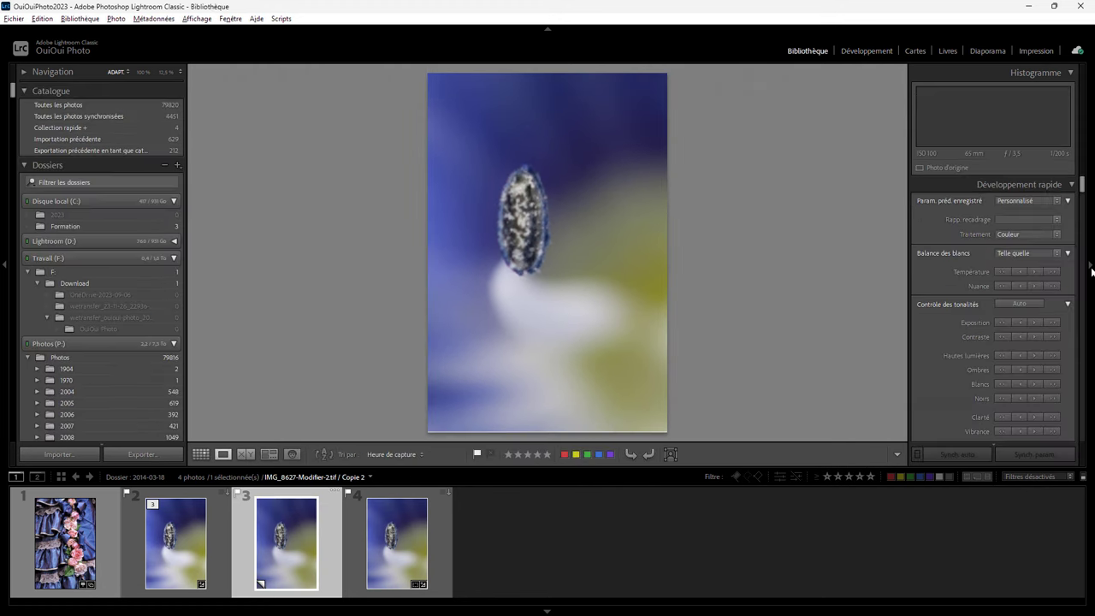
left_click_drag(1082, 184, 1088, 445)
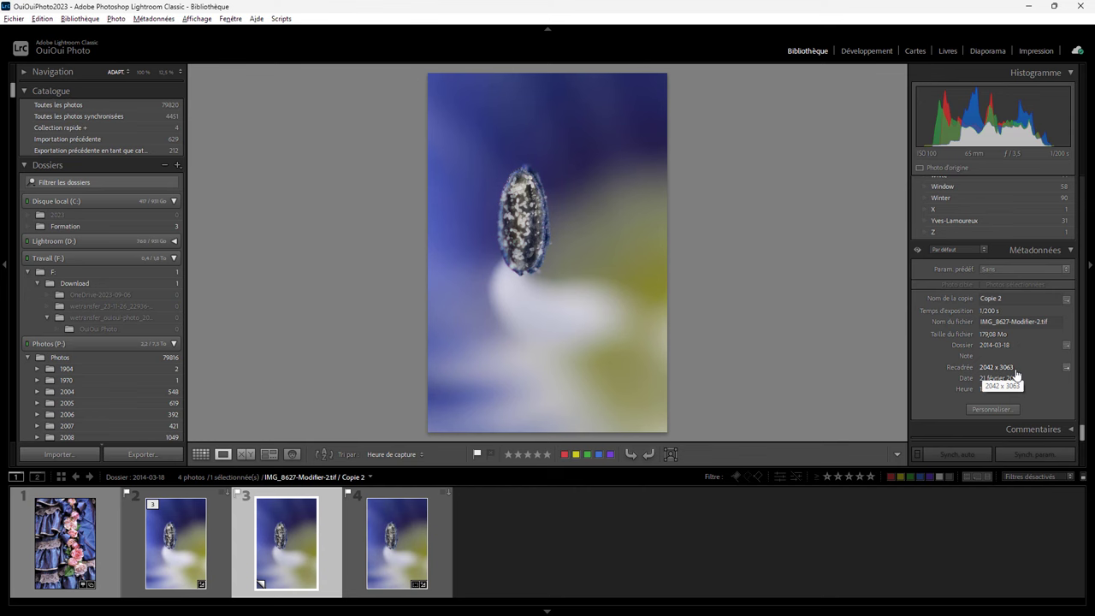
left_click(869, 51)
- Recrop the photo to a 1 x 1 square and set Transform Scale to 67
left_click(953, 191)
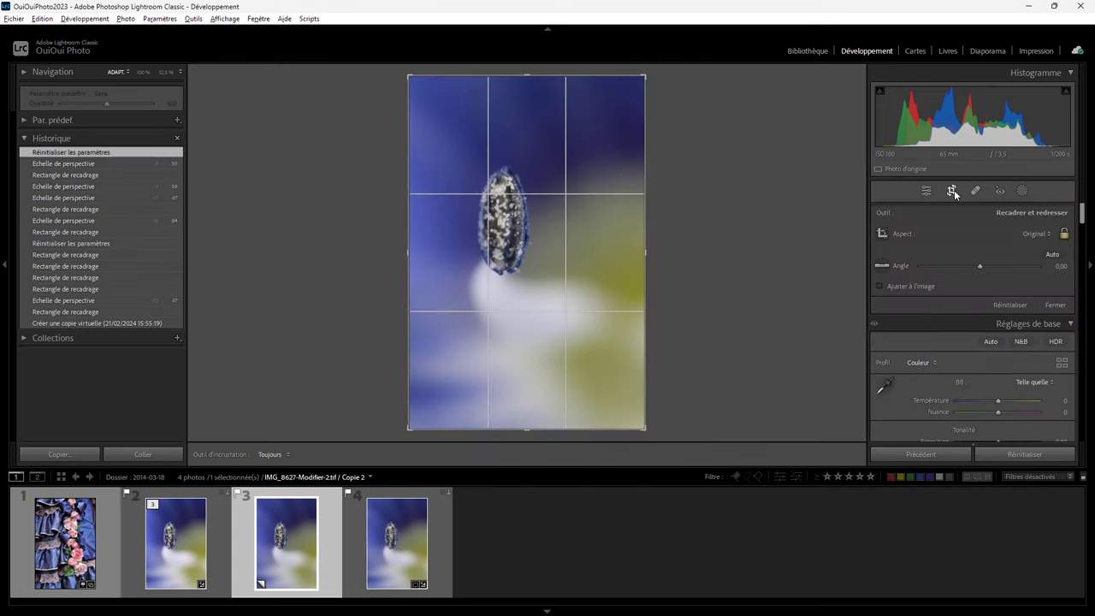
left_click(1013, 233)
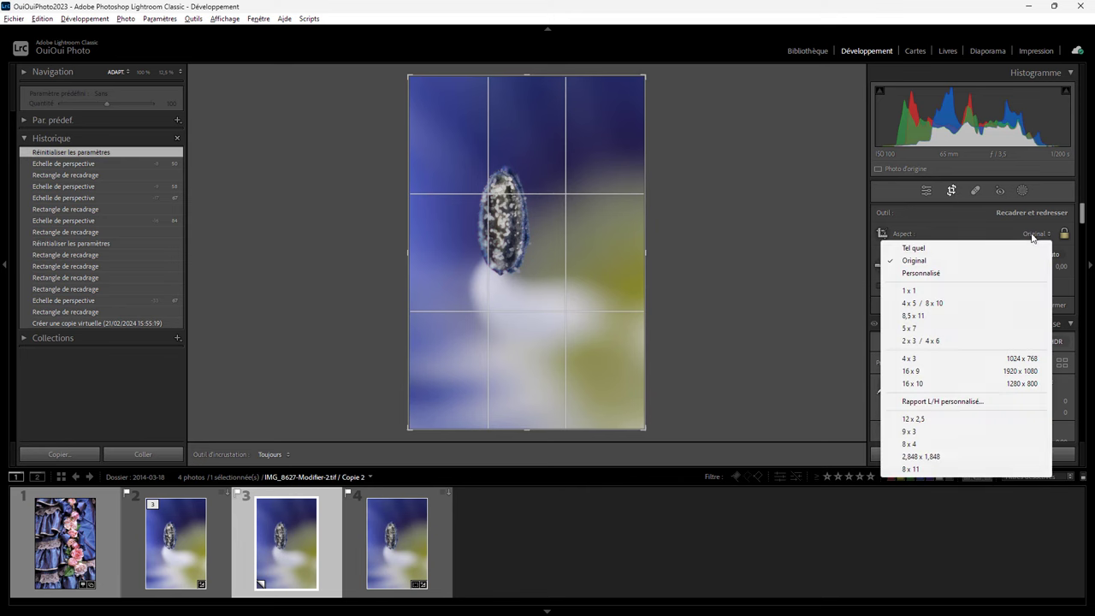
left_click(933, 291)
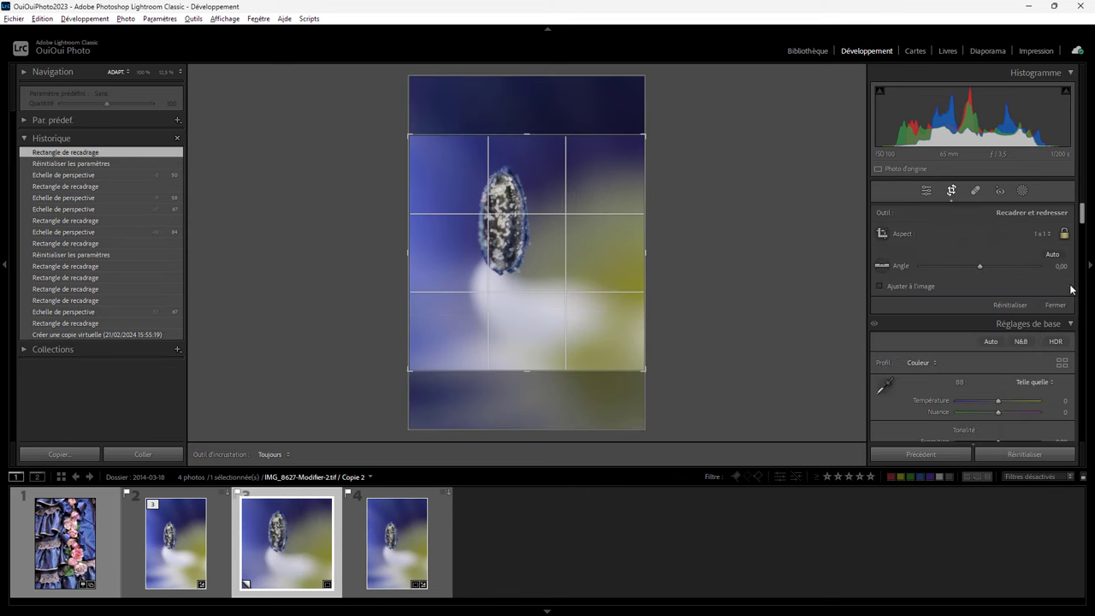
left_click_drag(1083, 215, 1087, 239)
left_click_drag(1085, 248, 1072, 387)
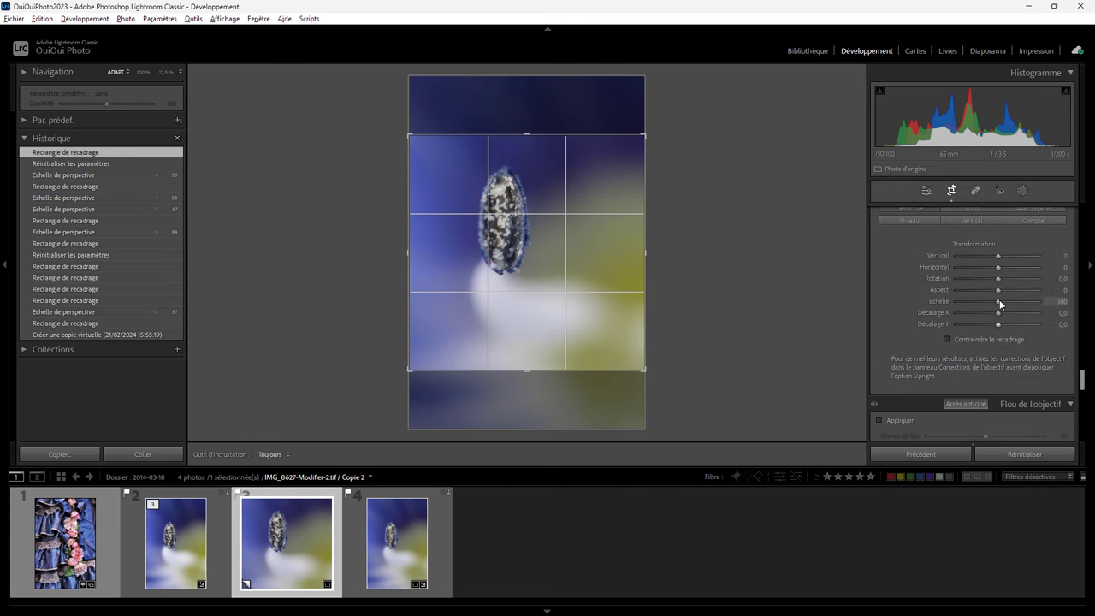
left_click_drag(998, 302, 970, 300)
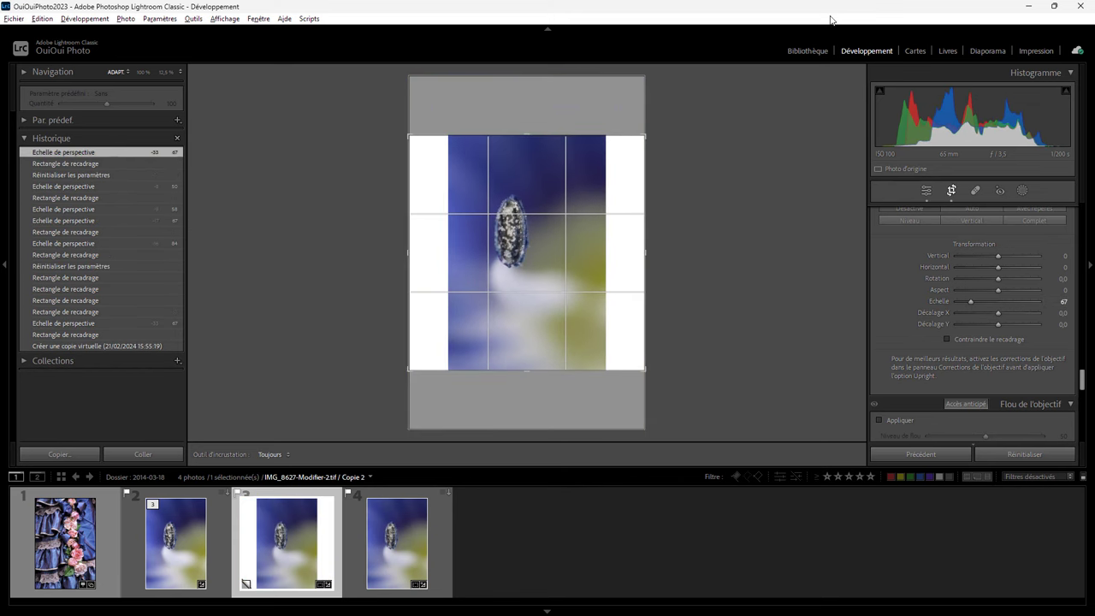
- Switch Lightroom to the Library module before moving to Photoshop
left_click(808, 52)
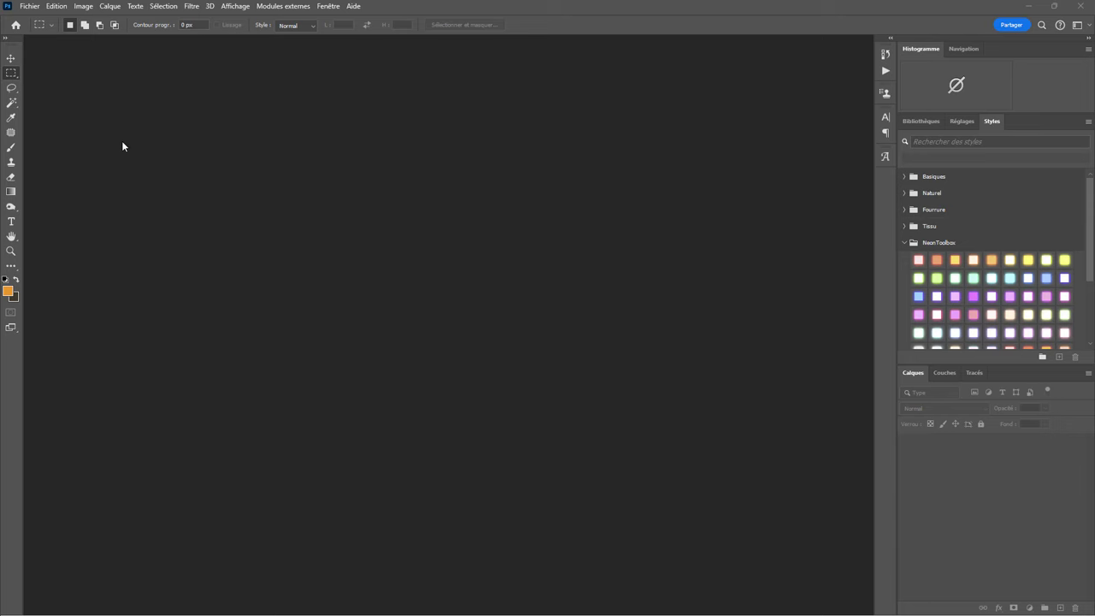
- Create a new 8000 x 8000 document, Sans titre-1
left_click(31, 6)
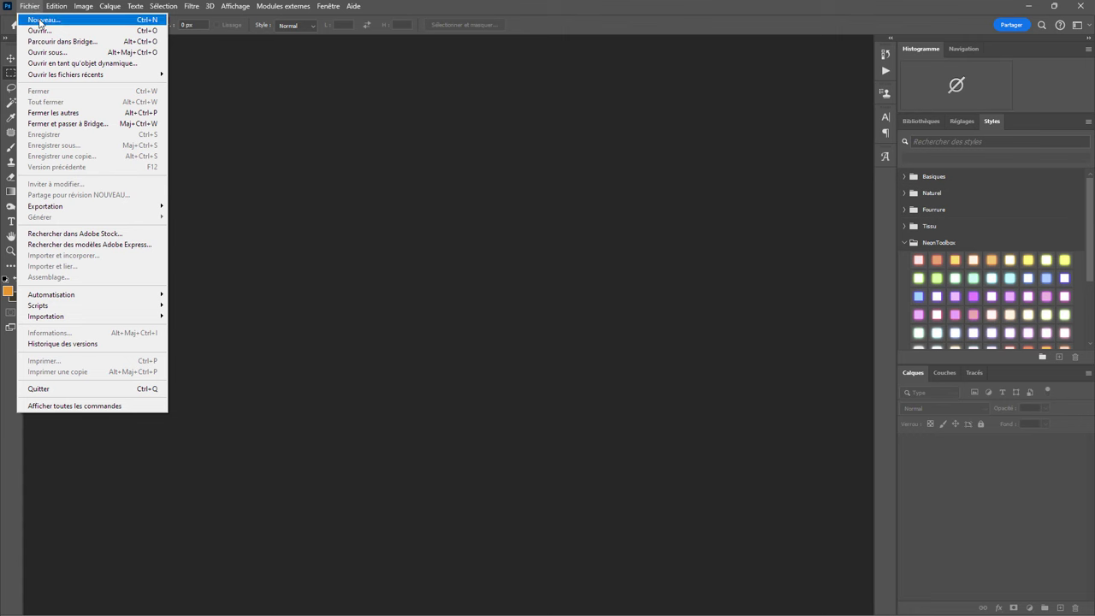
left_click(39, 20)
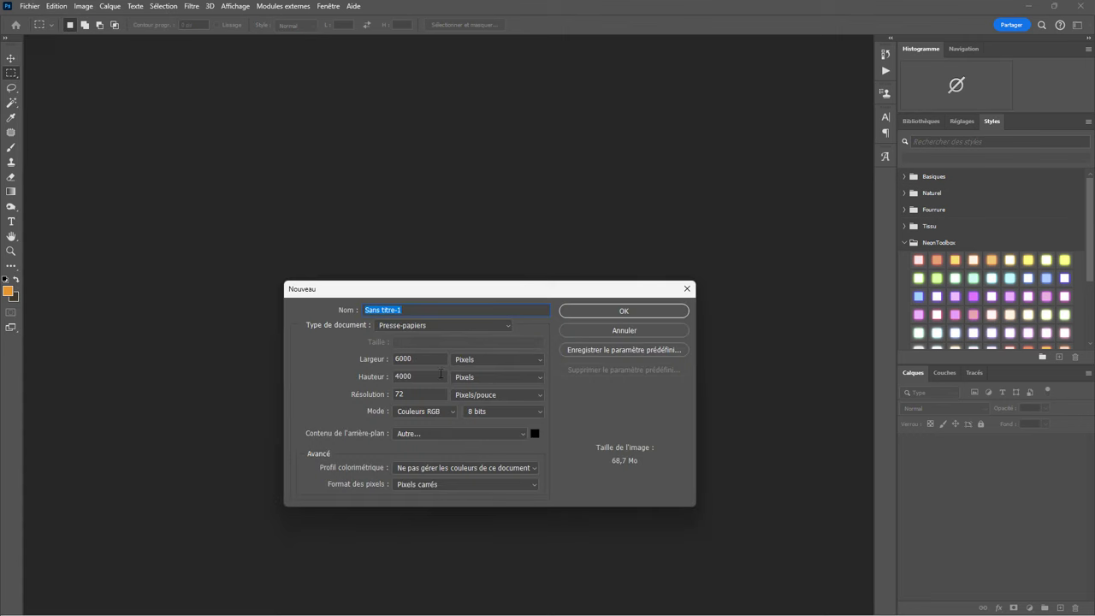
key("Tab")
type("8000")
key("Tab")
key("Tab")
type("8000")
left_click(631, 313)
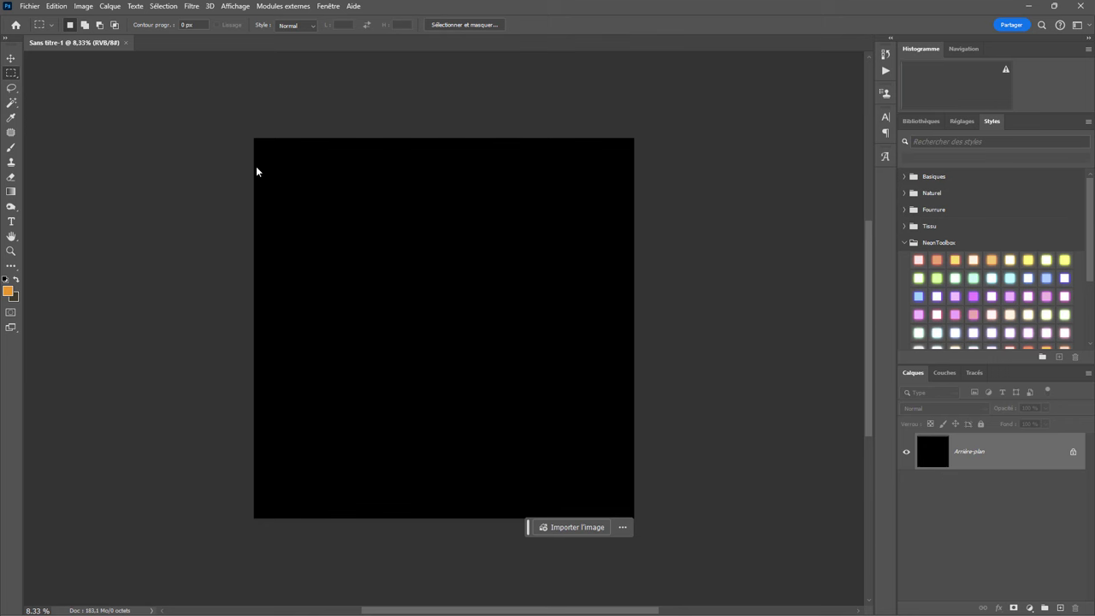
- Create a second new document, 6000 × 4000 px with a black background
left_click(29, 6)
left_click(47, 21)
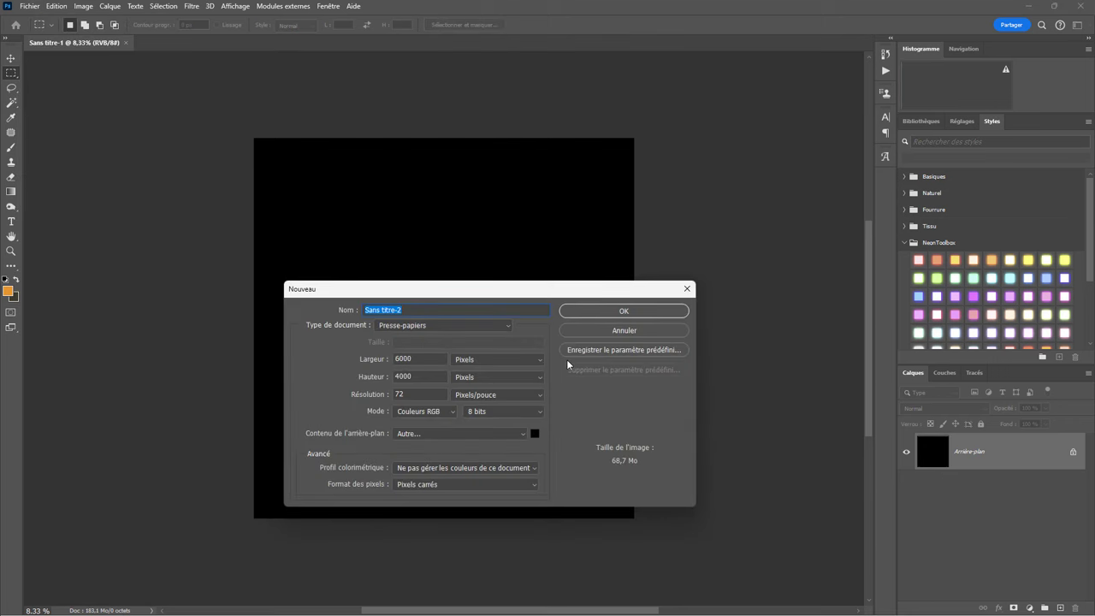
left_click(623, 312)
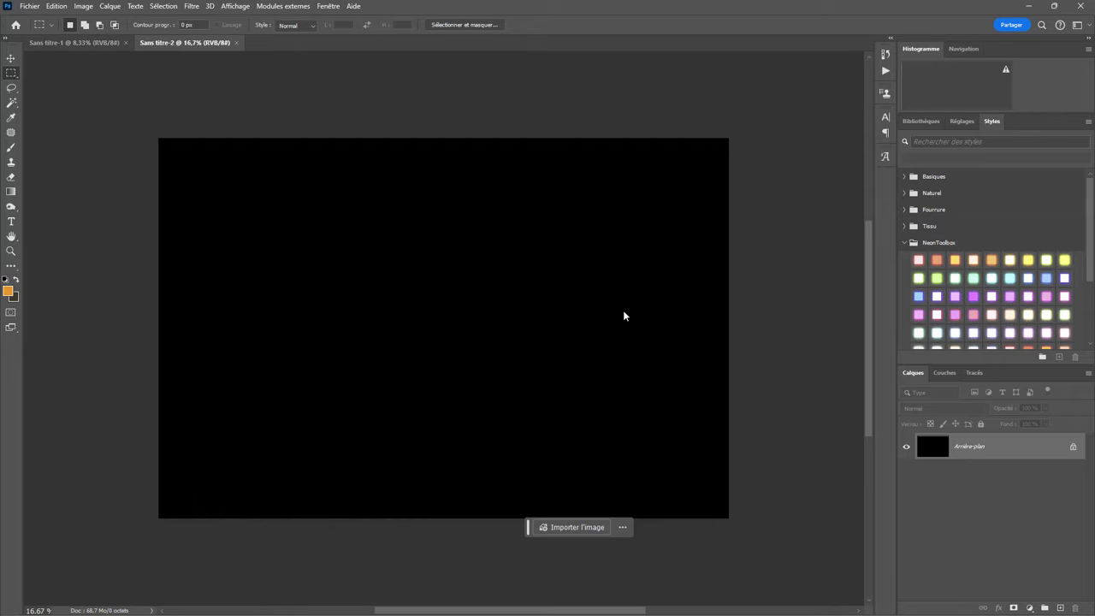
- Select all of the black 6000 × 4000 canvas and paste it into Sans titre-1 as a layer
left_click(163, 6)
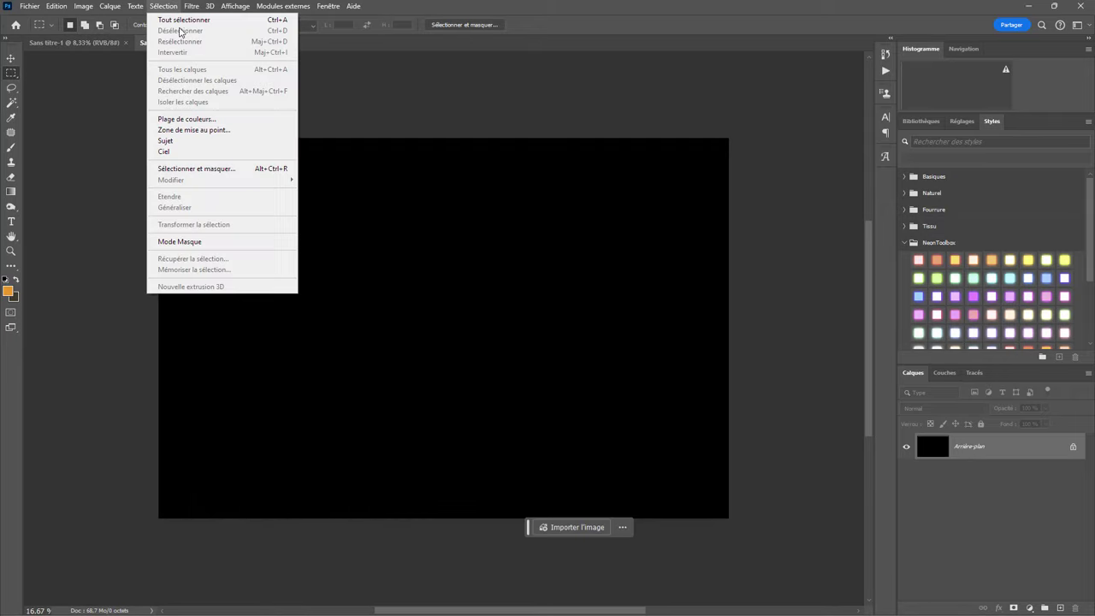
left_click(181, 20)
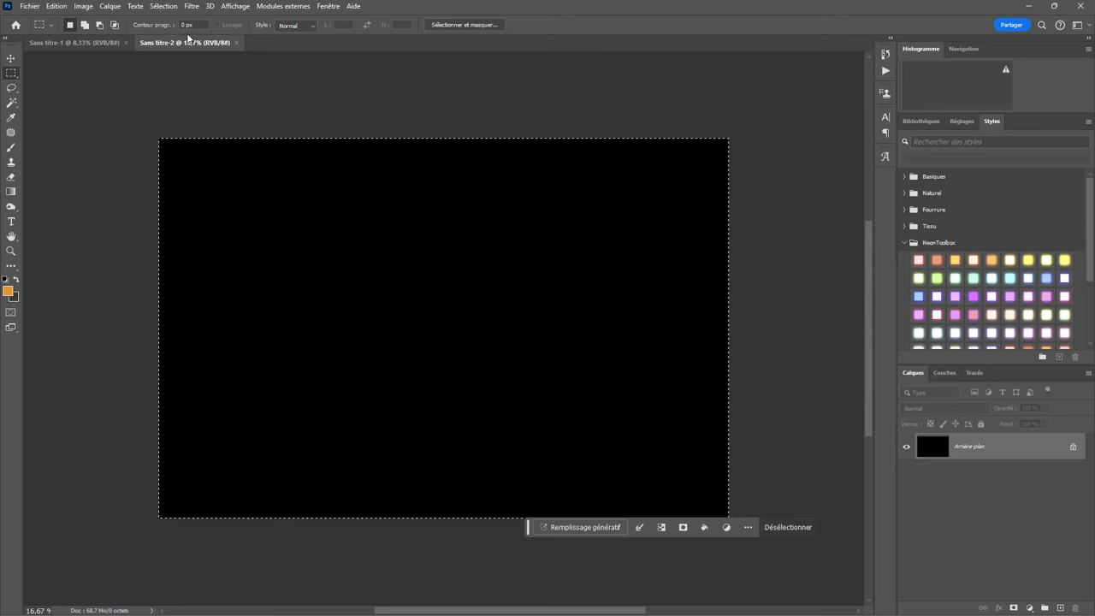
left_click(85, 42)
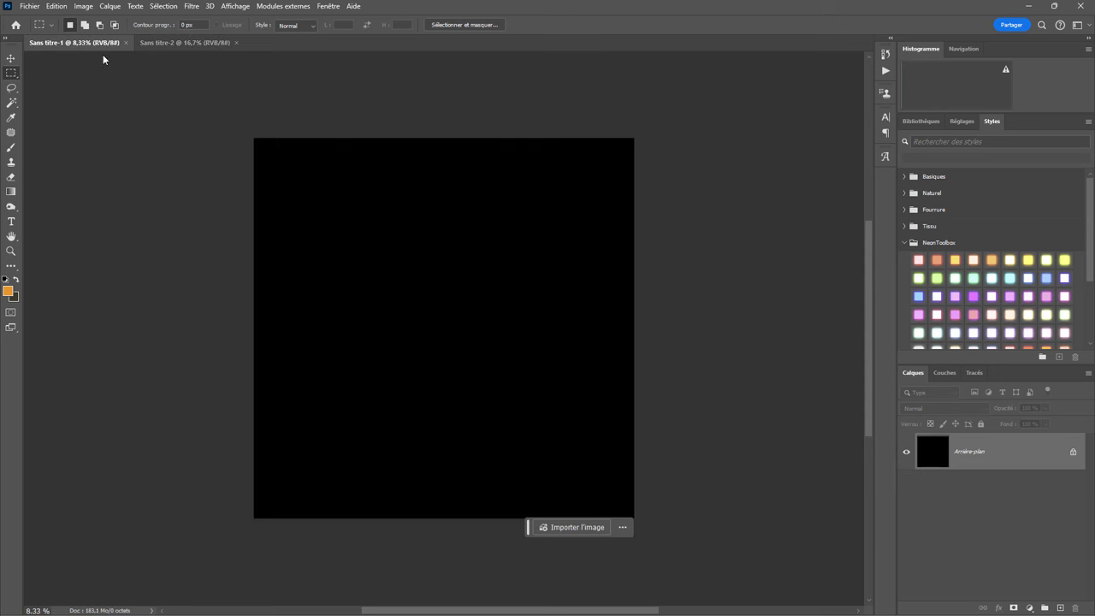
key("ctrl+v")
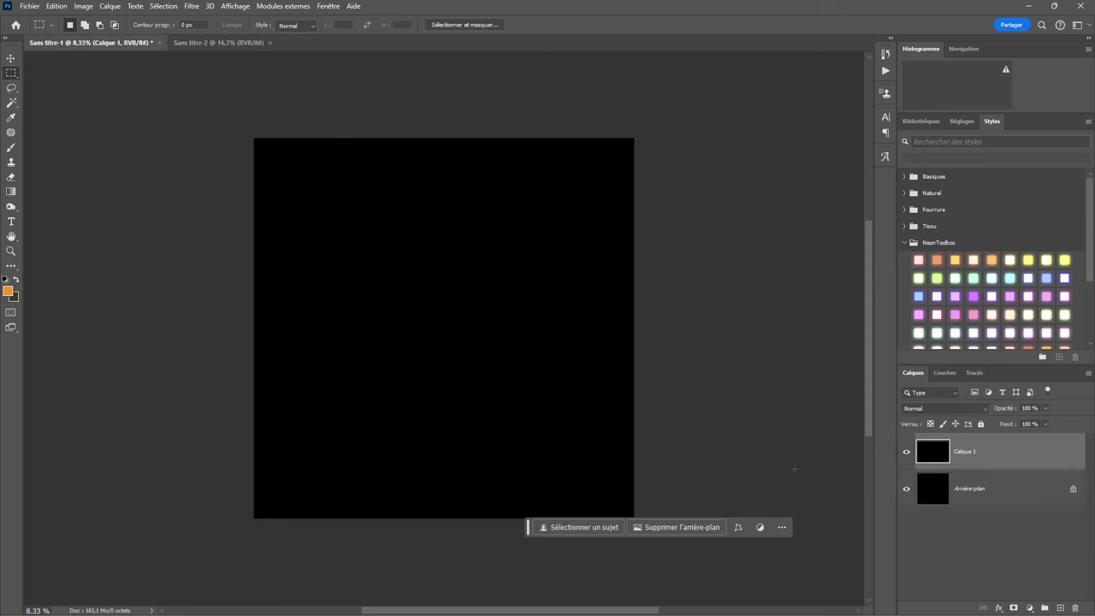
- Unlock the background as Calque 0, add empty Calque 2 at the bottom, and select Calque 1
left_click(907, 491)
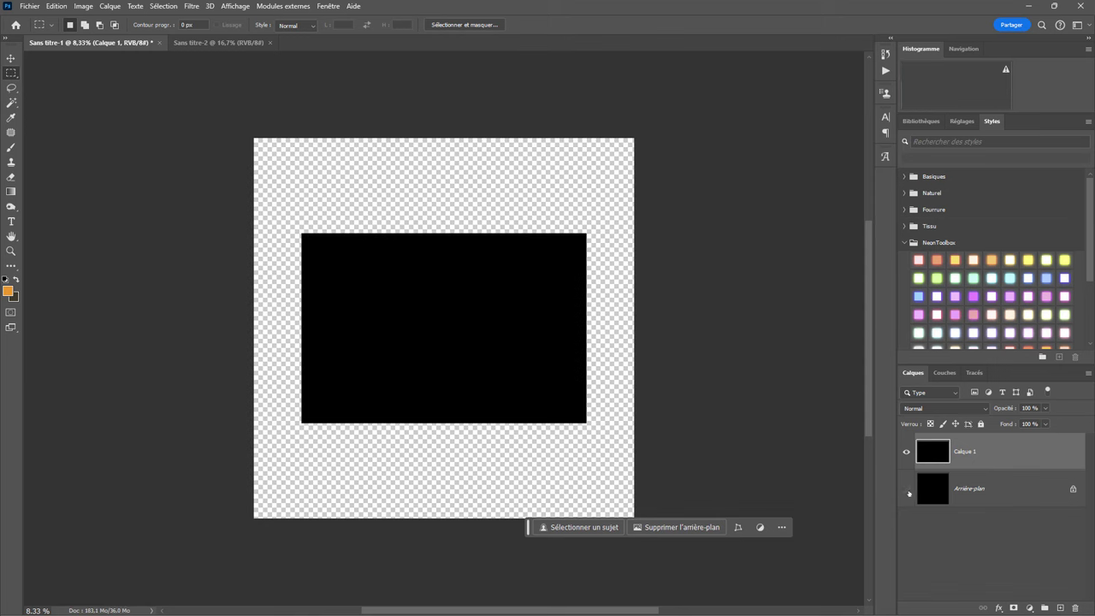
left_click(1073, 488)
left_click(907, 489)
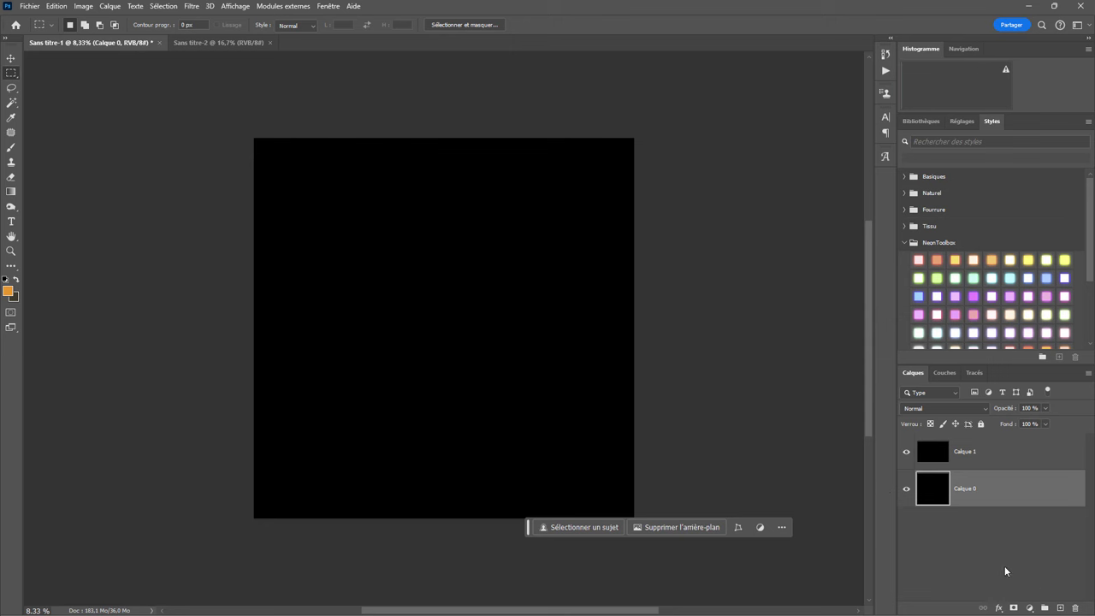
left_click(1060, 607)
left_click_drag(973, 494, 976, 554)
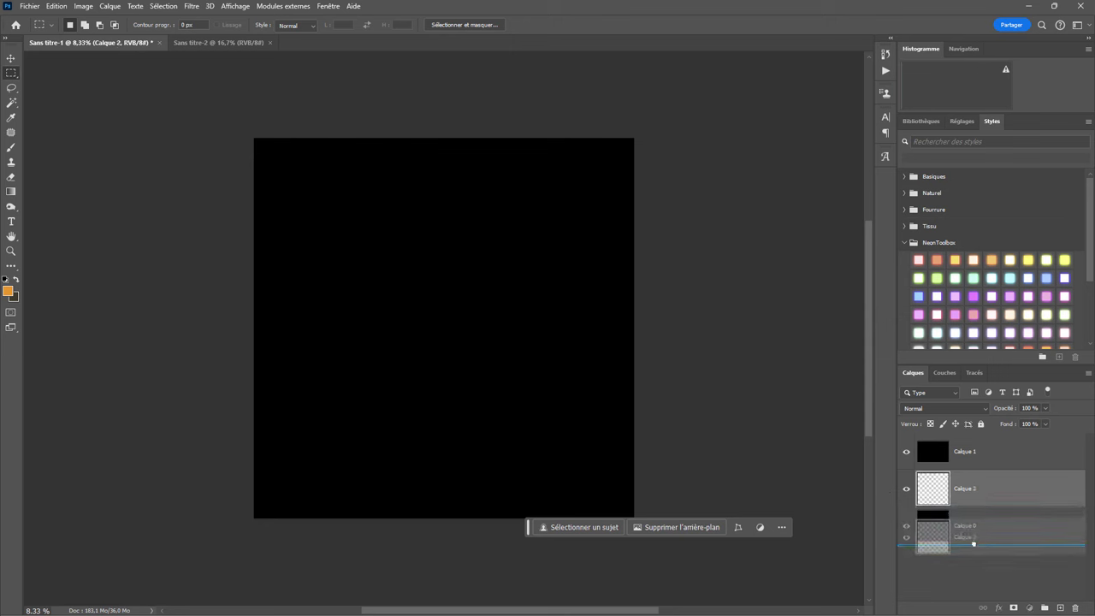
left_click(971, 456)
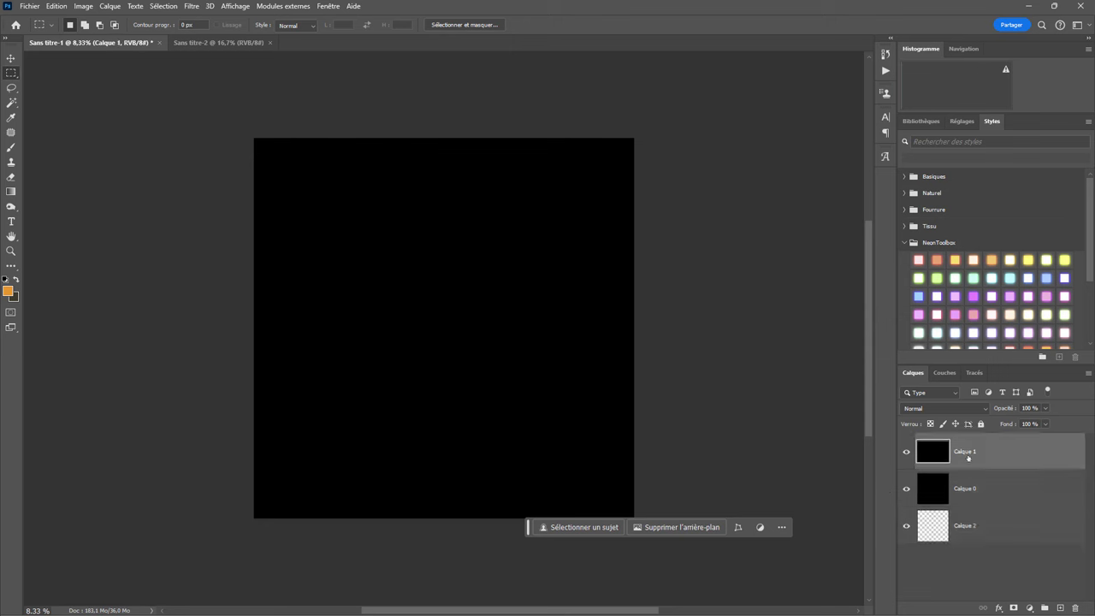
left_click(907, 490)
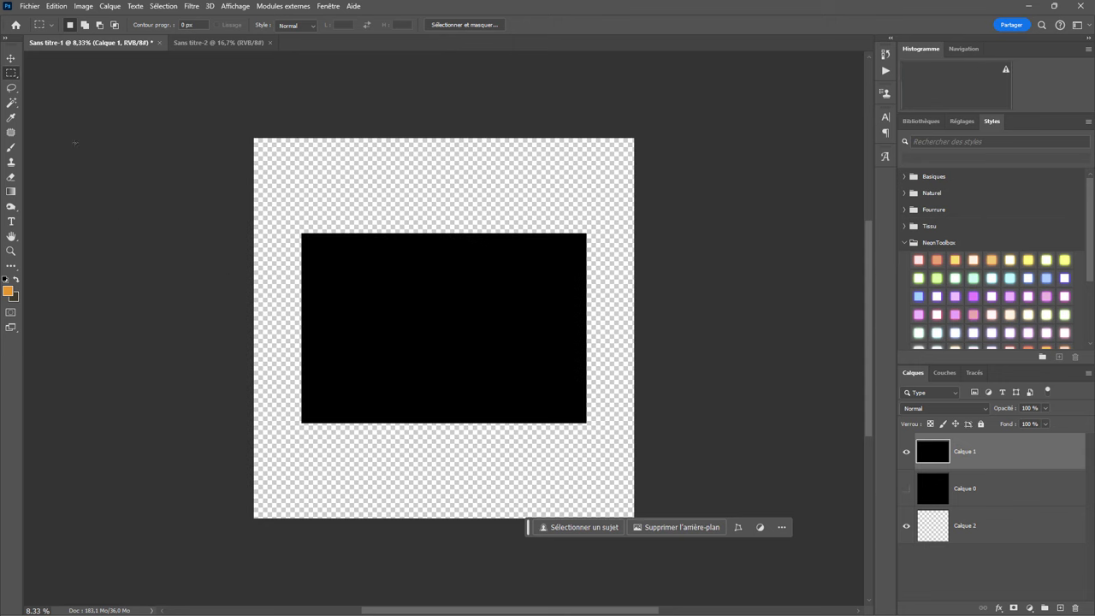
- Magic-wand the rectangle on Calque 1 and delete that area from Calque 0, leaving a black frame
left_click(11, 102)
left_click(413, 319)
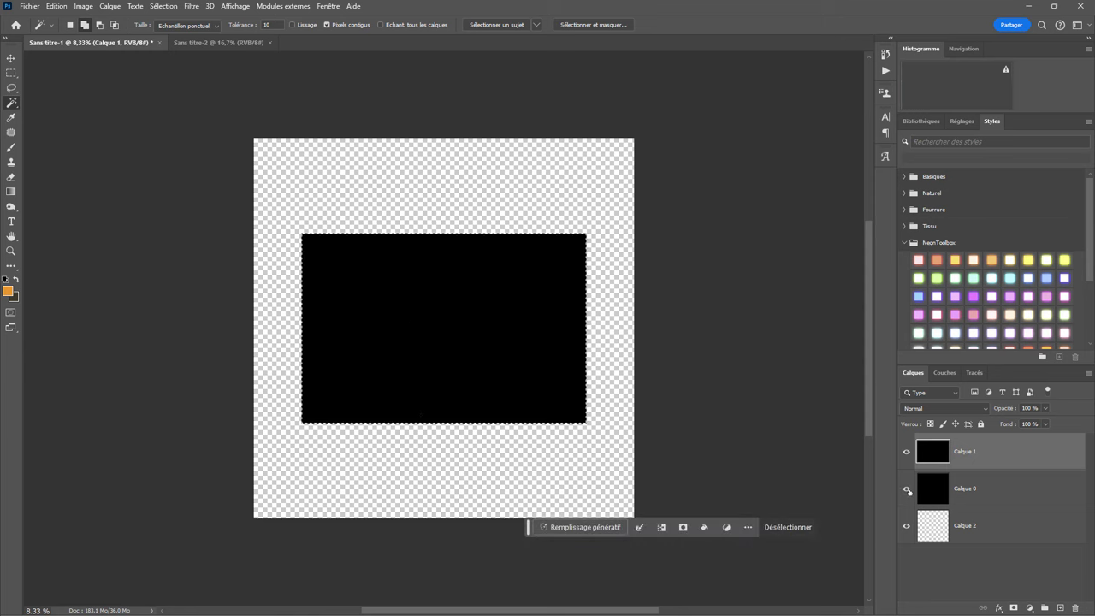
left_click(907, 490)
left_click(966, 489)
left_click(907, 453)
key("Delete")
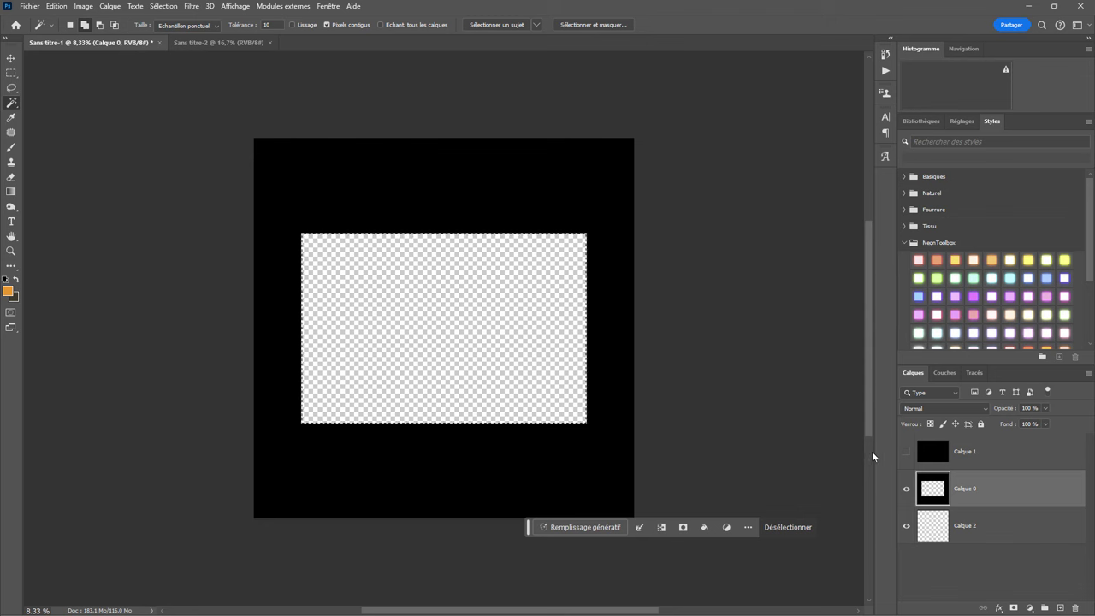
left_click(958, 460)
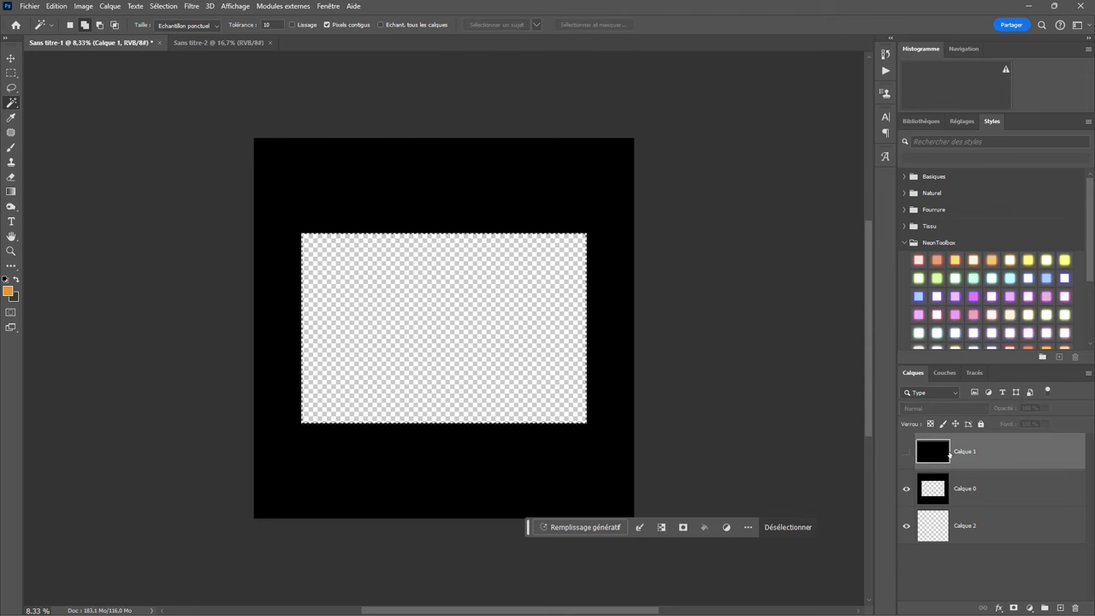
right_click(971, 453)
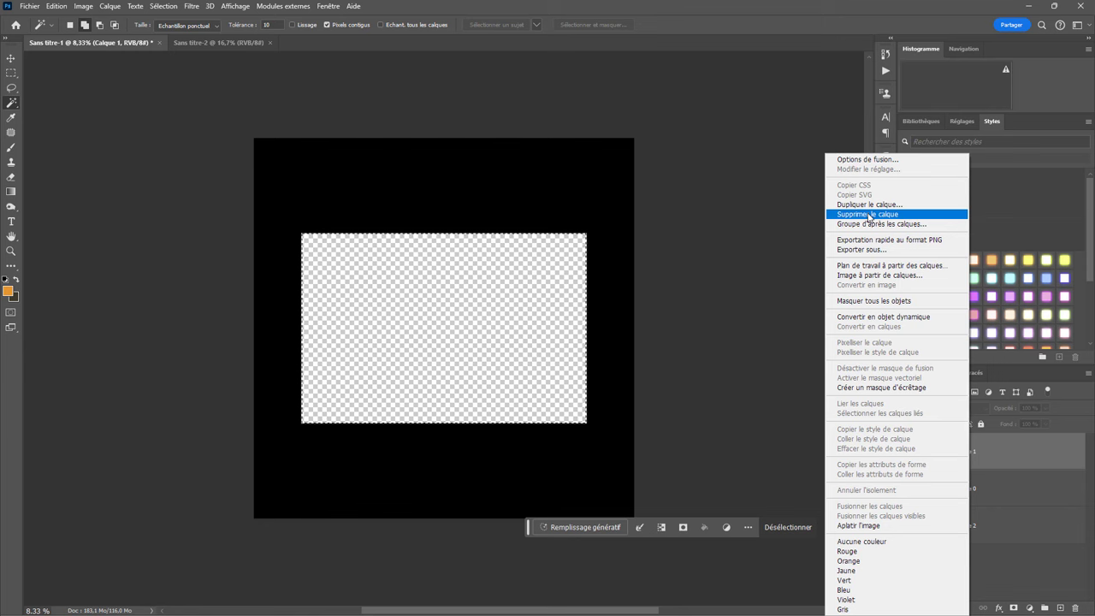
- Delete Calque 1 and quick-export the frame as the PNG TestCadreCarre
left_click(869, 215)
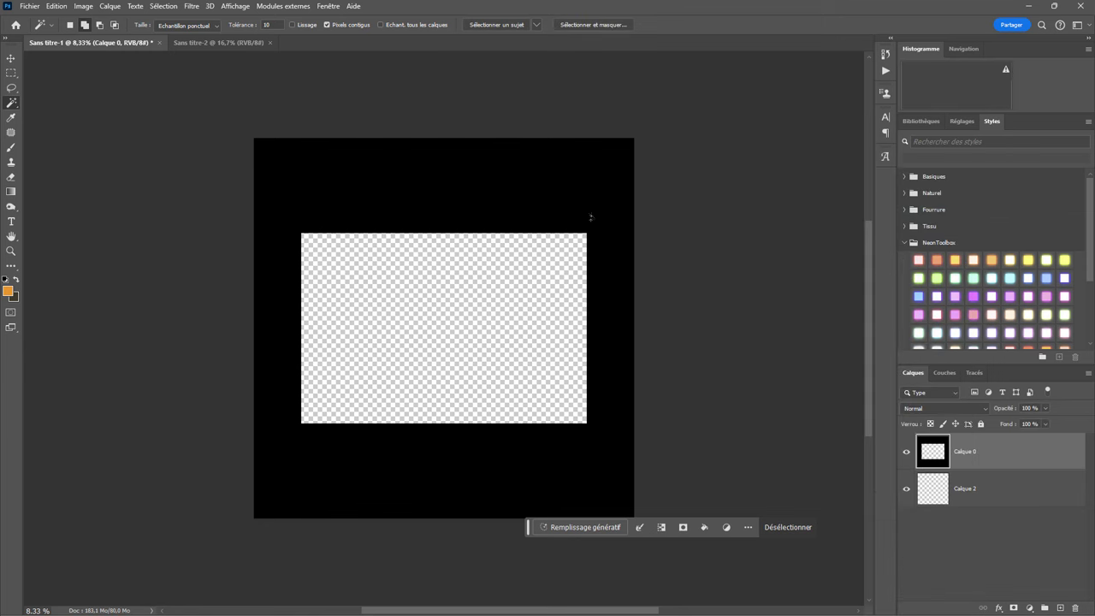
left_click(27, 7)
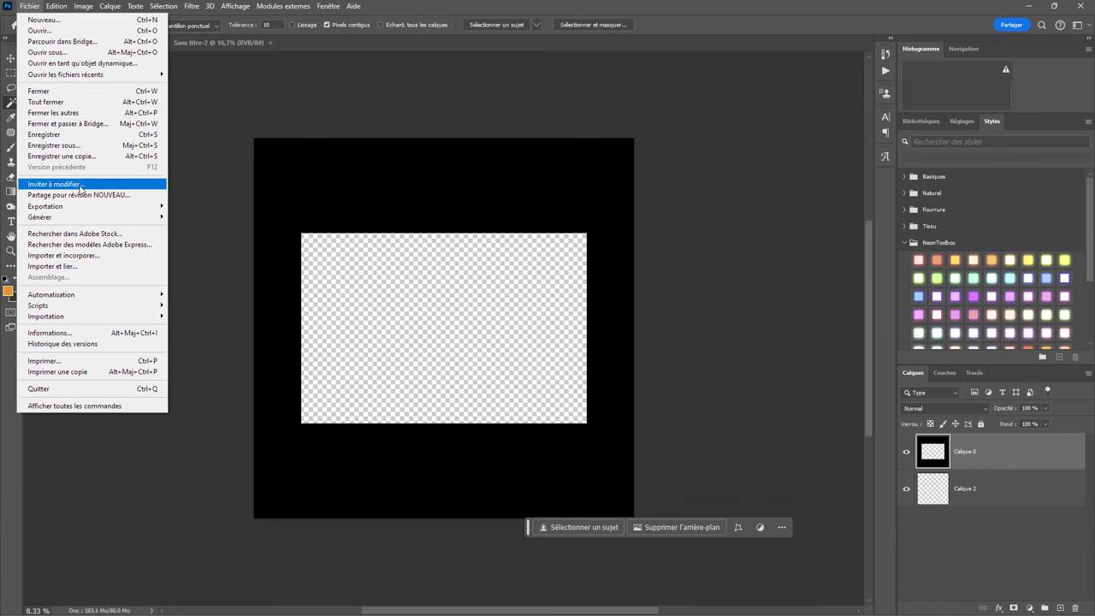
left_click(239, 207)
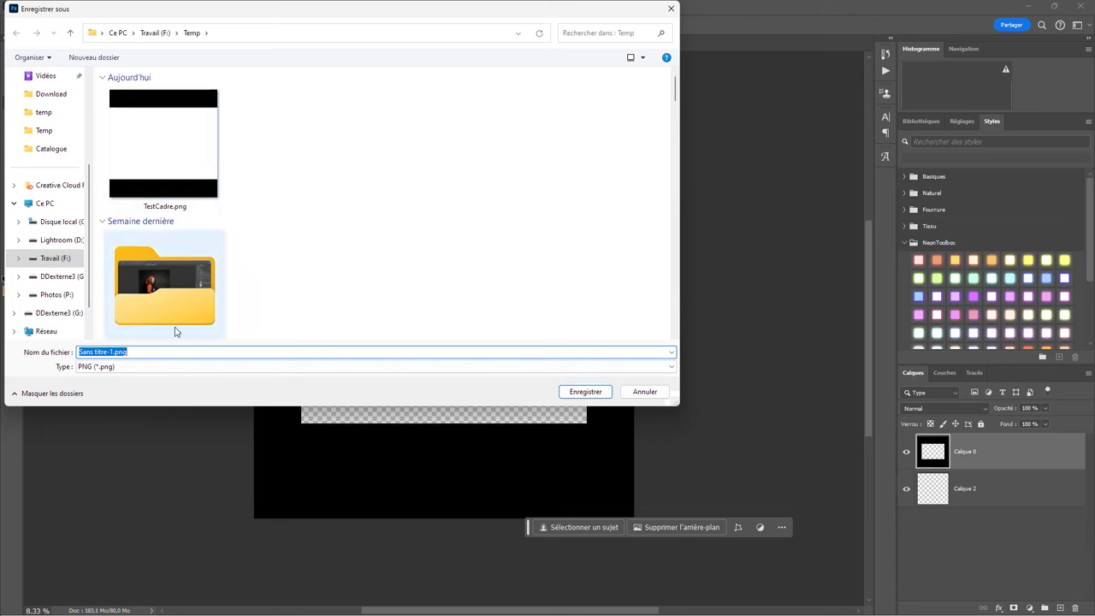
type("TestCadreCarre")
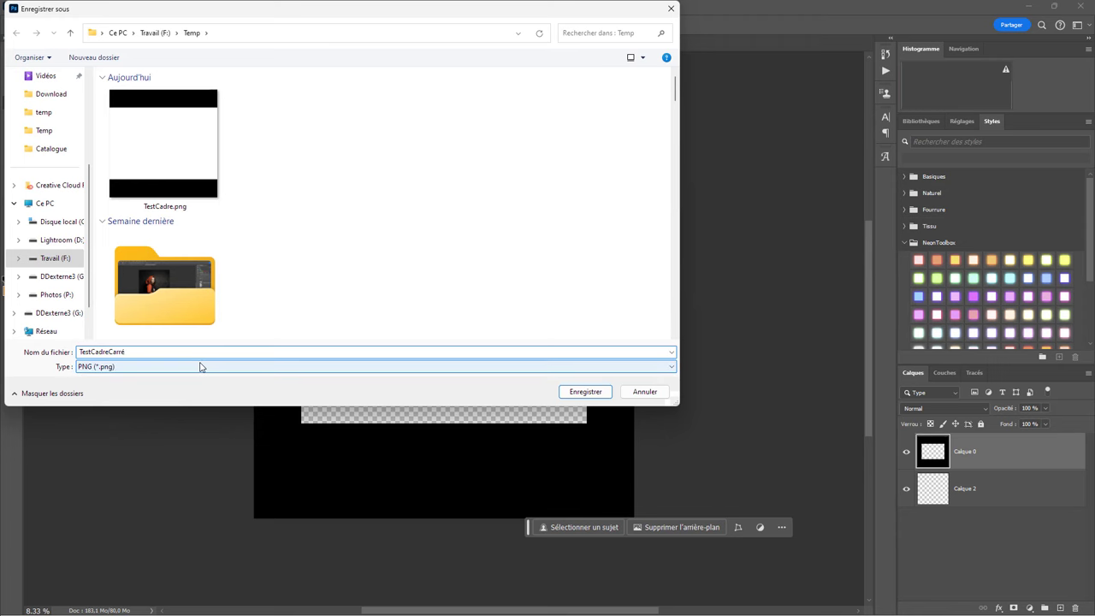
left_click(567, 392)
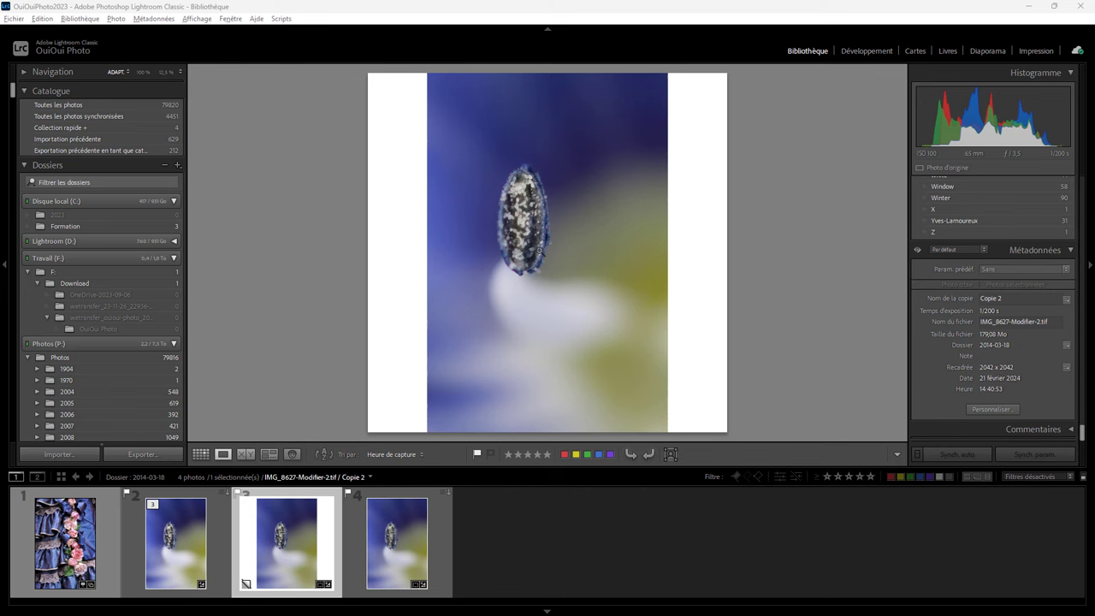
- Enable watermarking in the photo's Export dialog and bring up the watermark editor
right_click(538, 236)
mouse_move(571, 537)
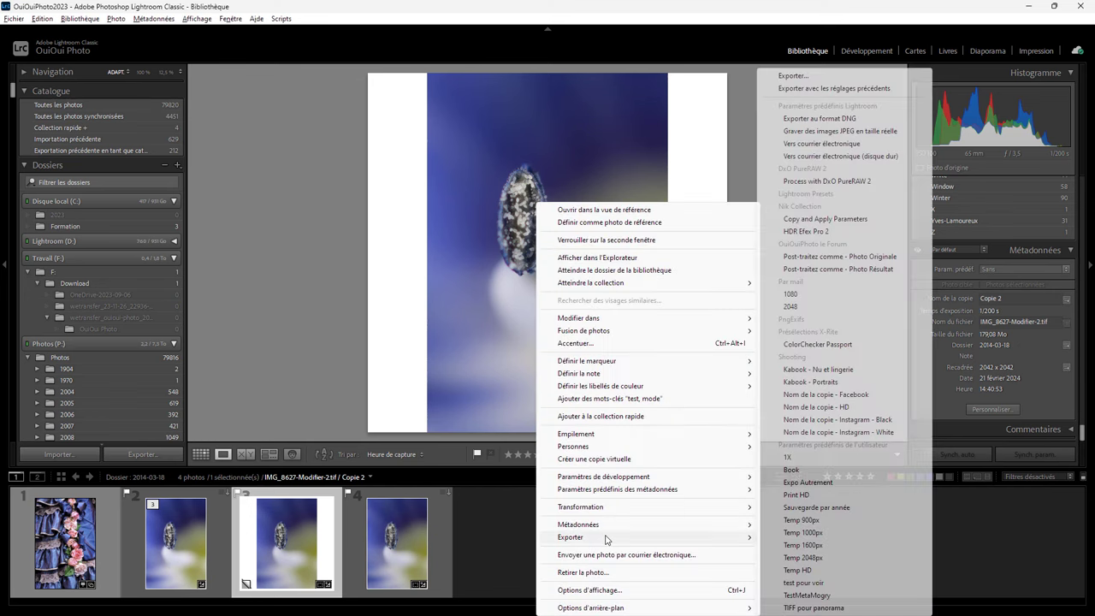
left_click(794, 76)
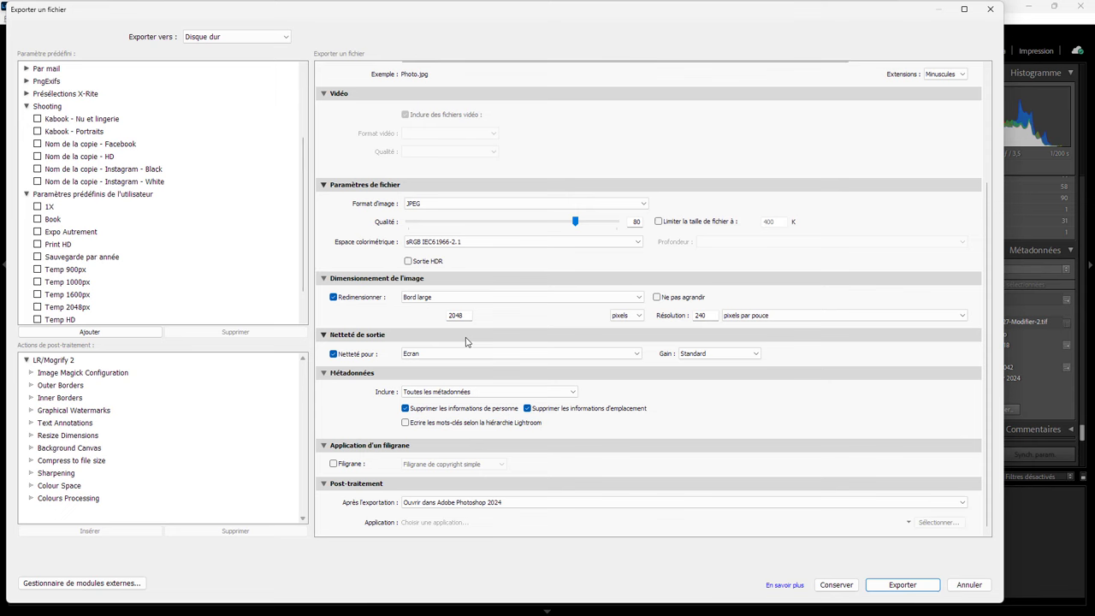
left_click(333, 464)
left_click(460, 464)
left_click(433, 450)
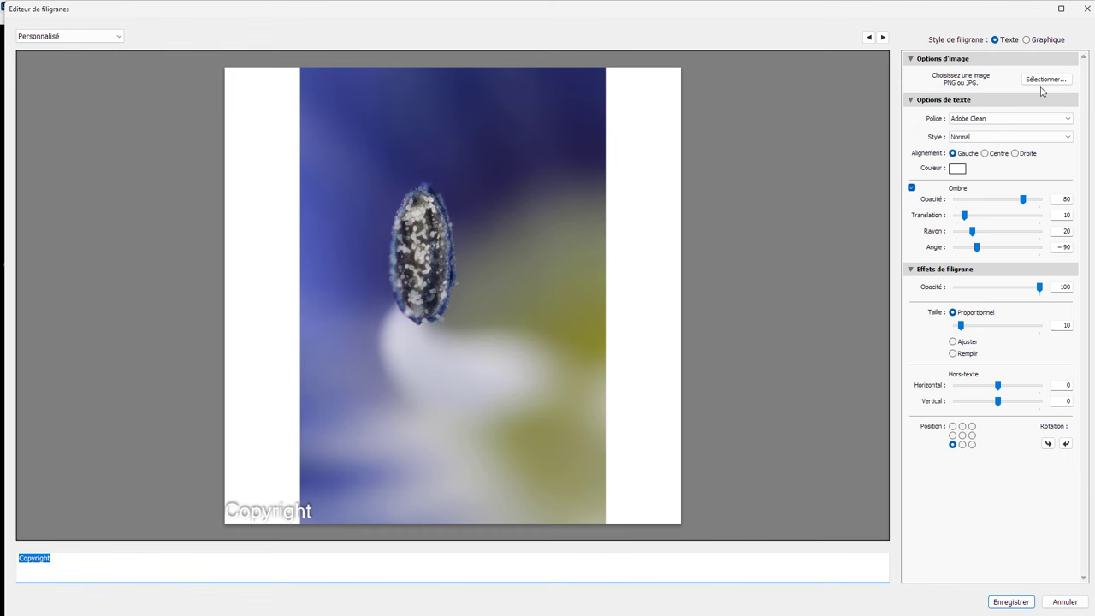
- Use TestCadreCarré.png as a graphic watermark, rotated 90° and centred
left_click(1043, 80)
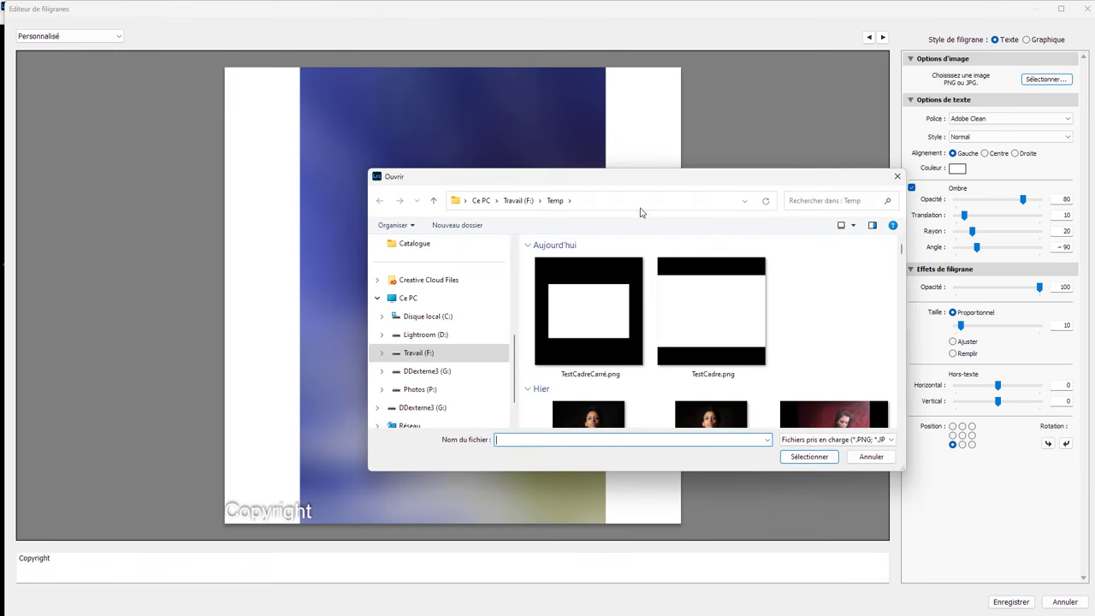
left_click(599, 318)
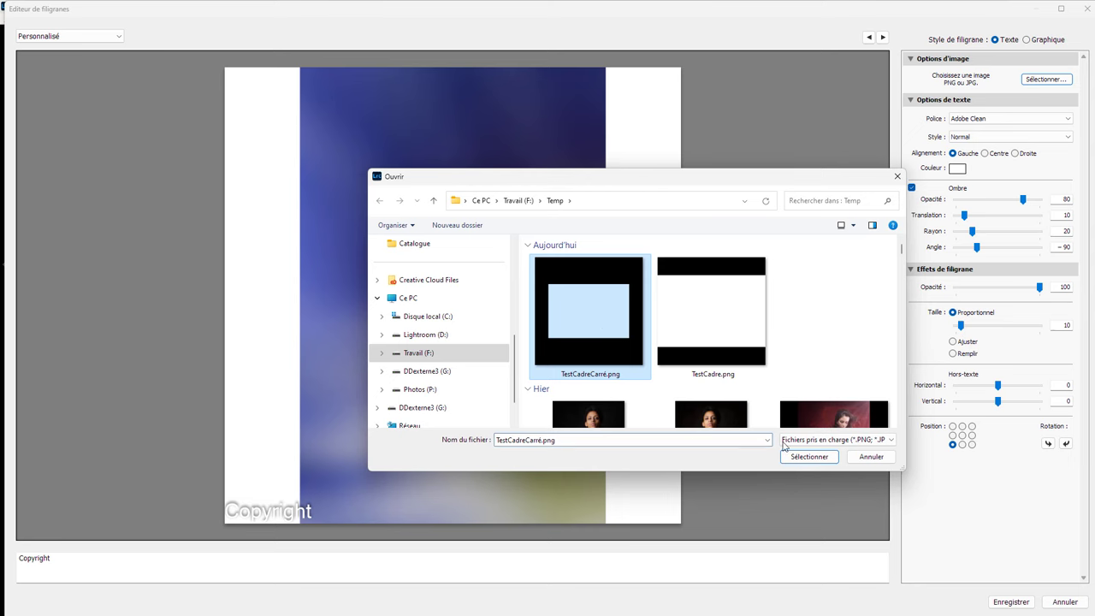
left_click(808, 459)
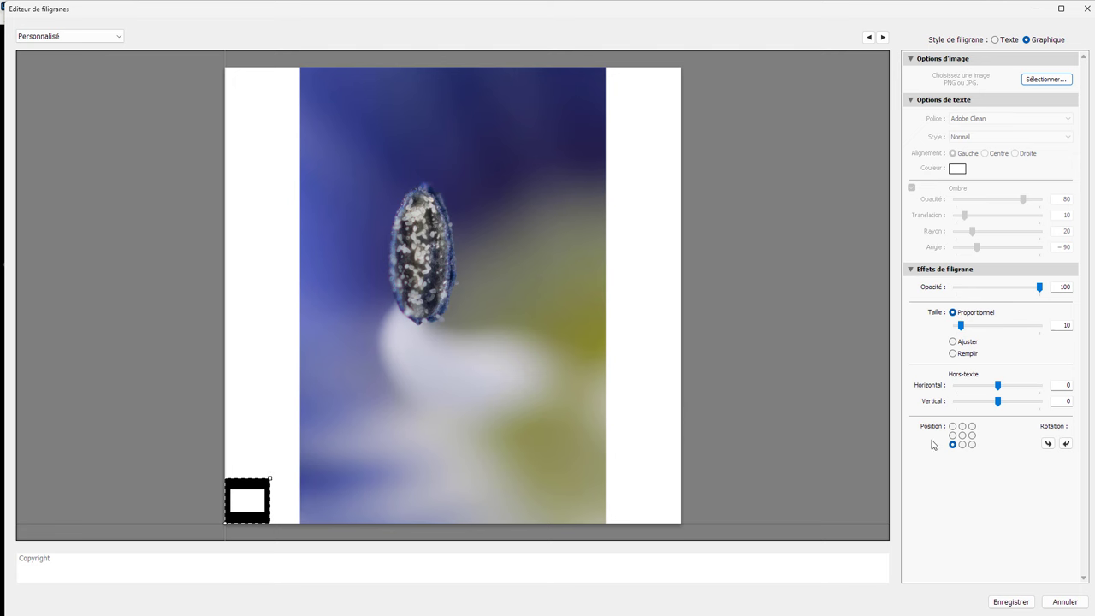
left_click(1065, 443)
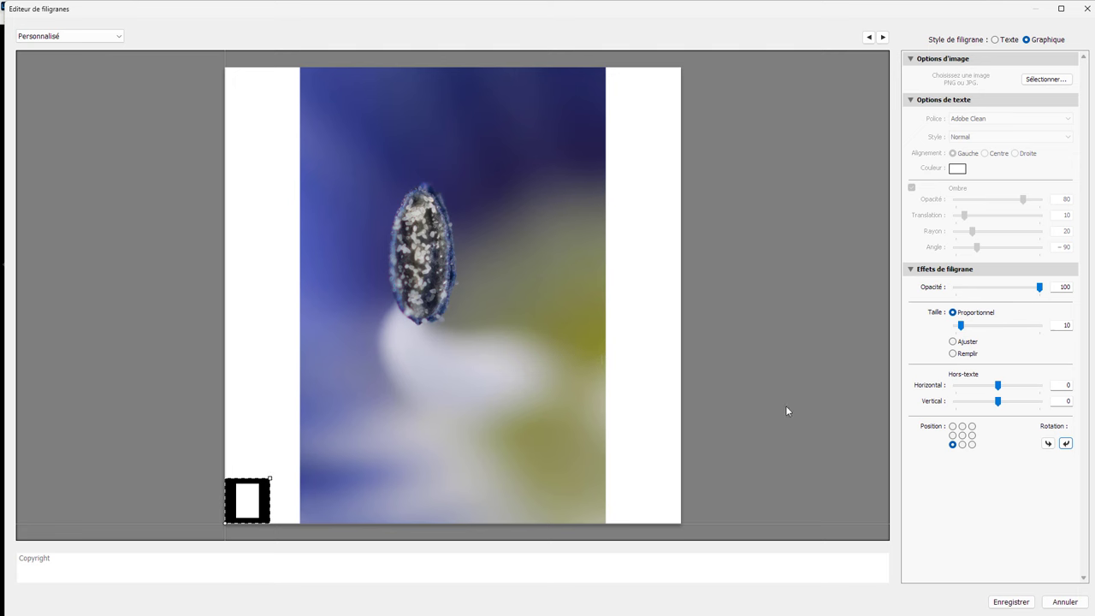
left_click(963, 436)
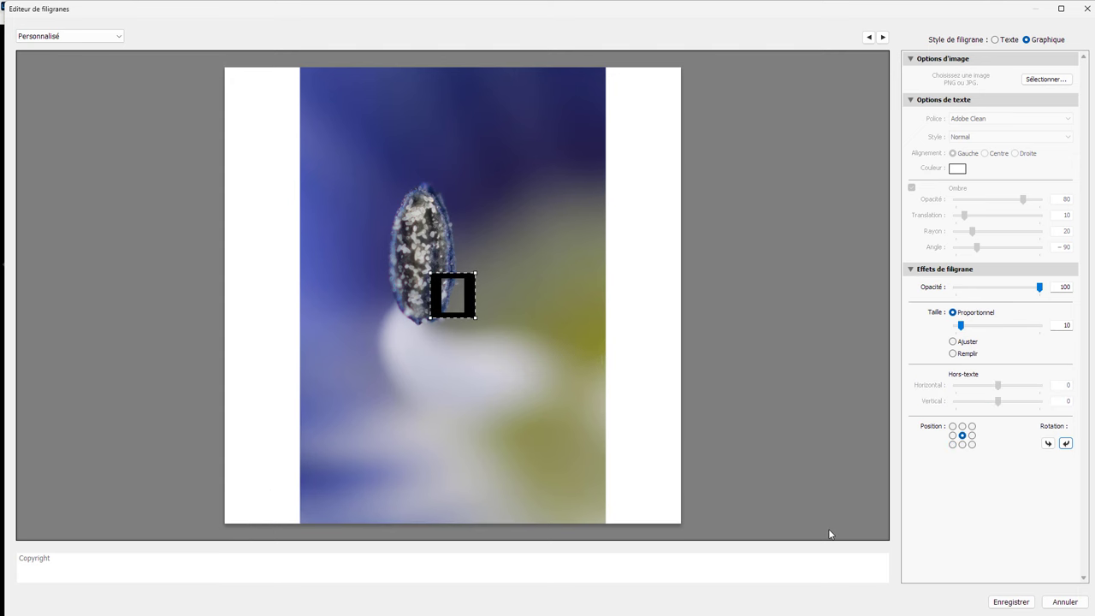
- Try the Fill, Fit and Proportional watermark sizes, then cancel the watermark editor
left_click(963, 355)
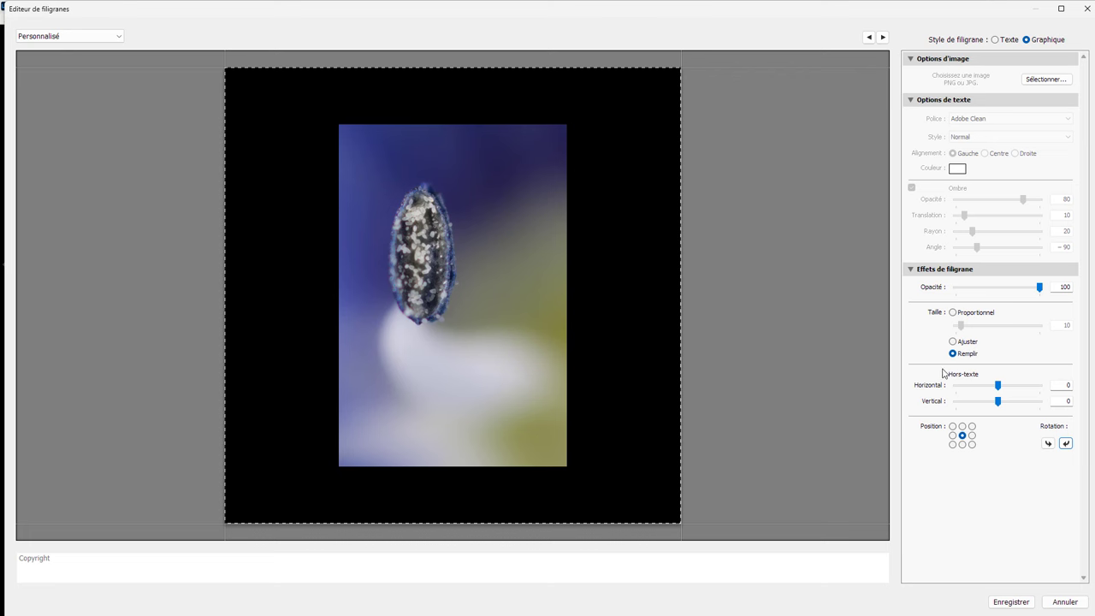
left_click(960, 343)
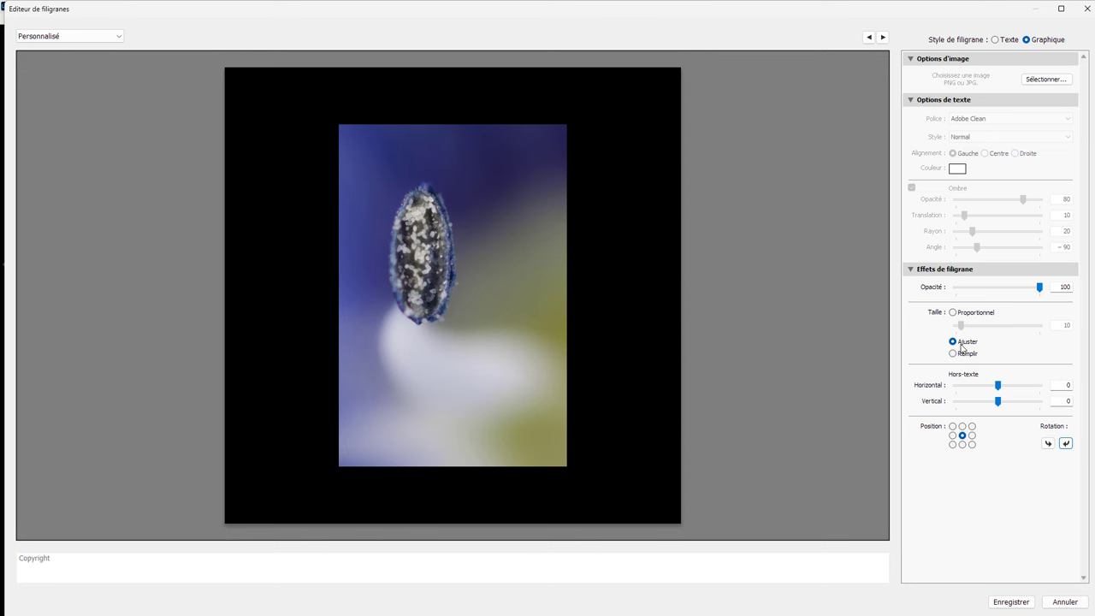
left_click(963, 354)
left_click(952, 313)
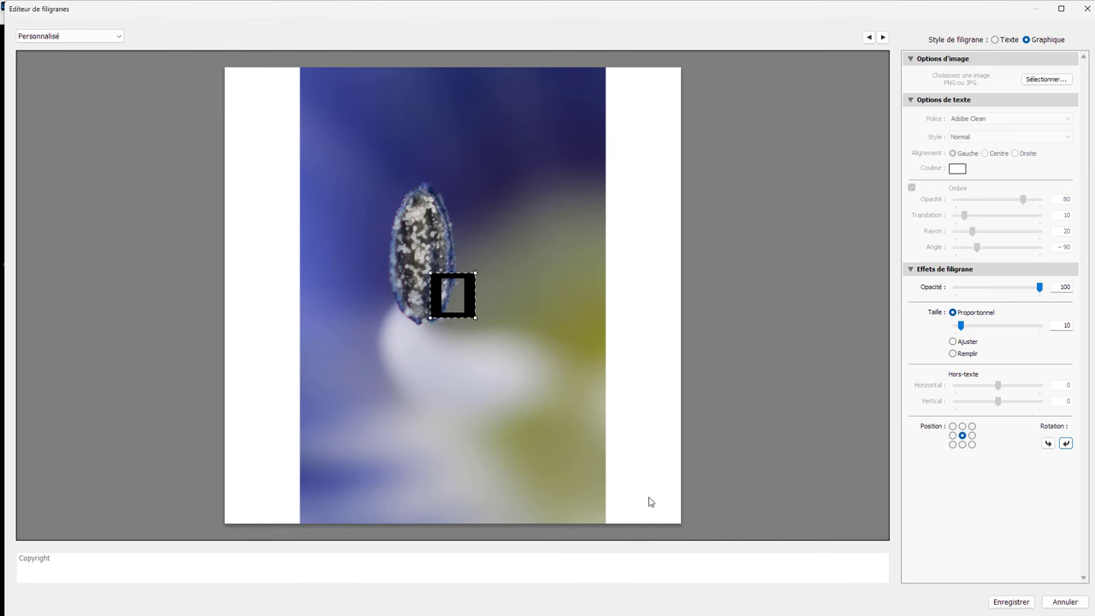
left_click(966, 354)
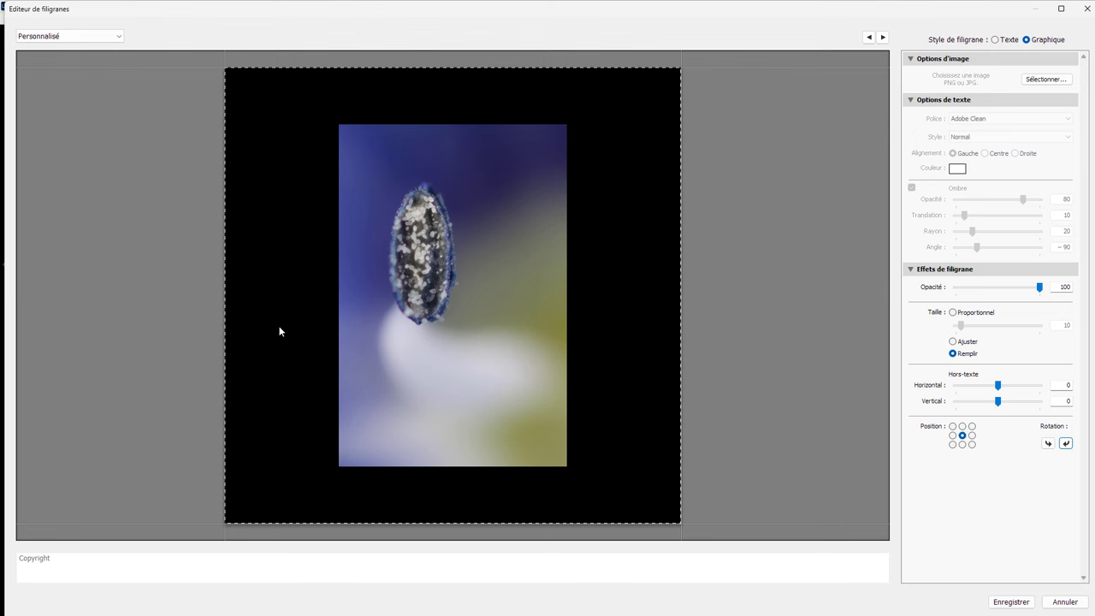
left_click(964, 344)
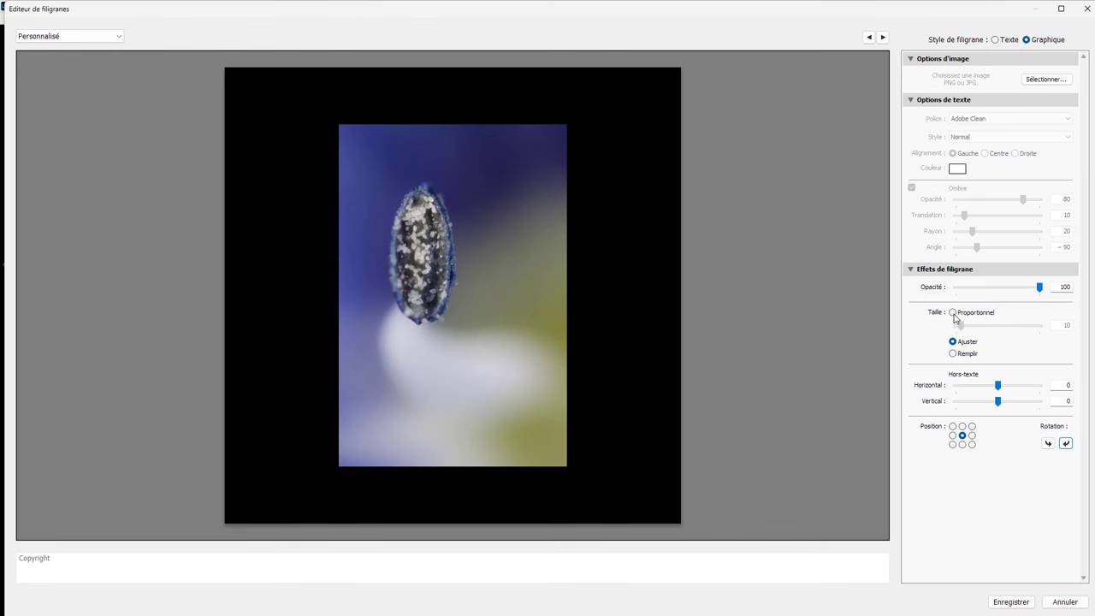
left_click(953, 313)
left_click_drag(959, 326, 1029, 342)
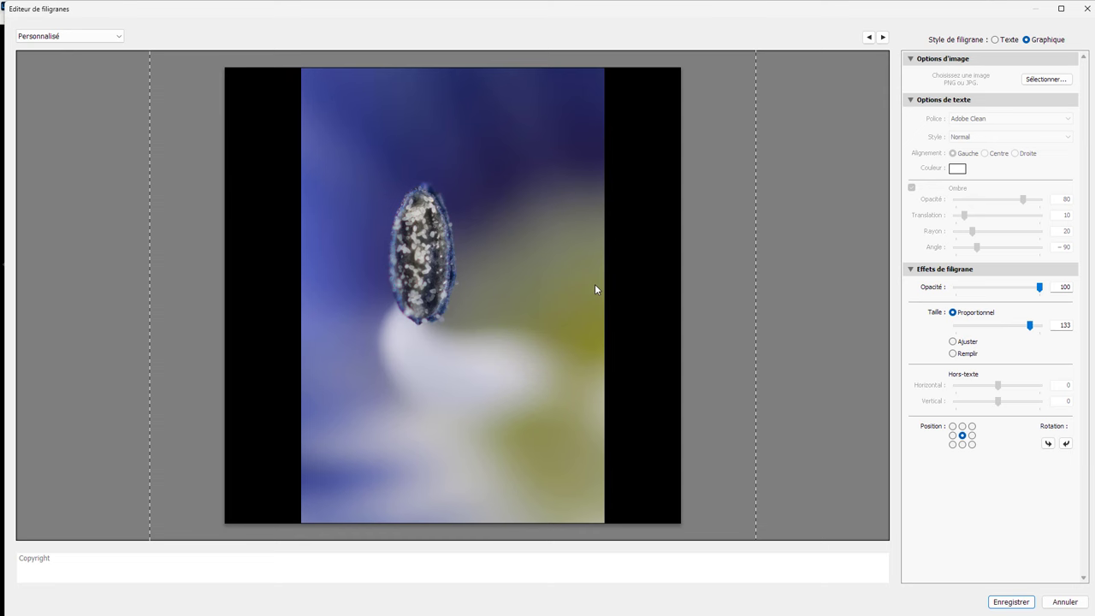
left_click(1070, 605)
- Cancel the export, go to Develop and set the crop aspect to 4 x 5 / 8 x 10
left_click(971, 593)
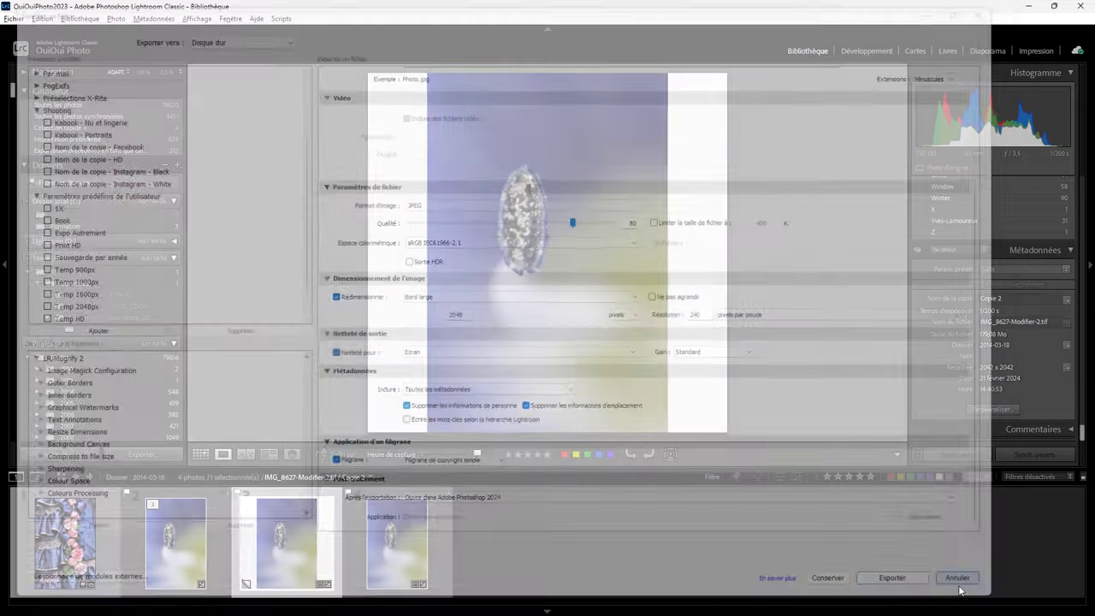
left_click(871, 53)
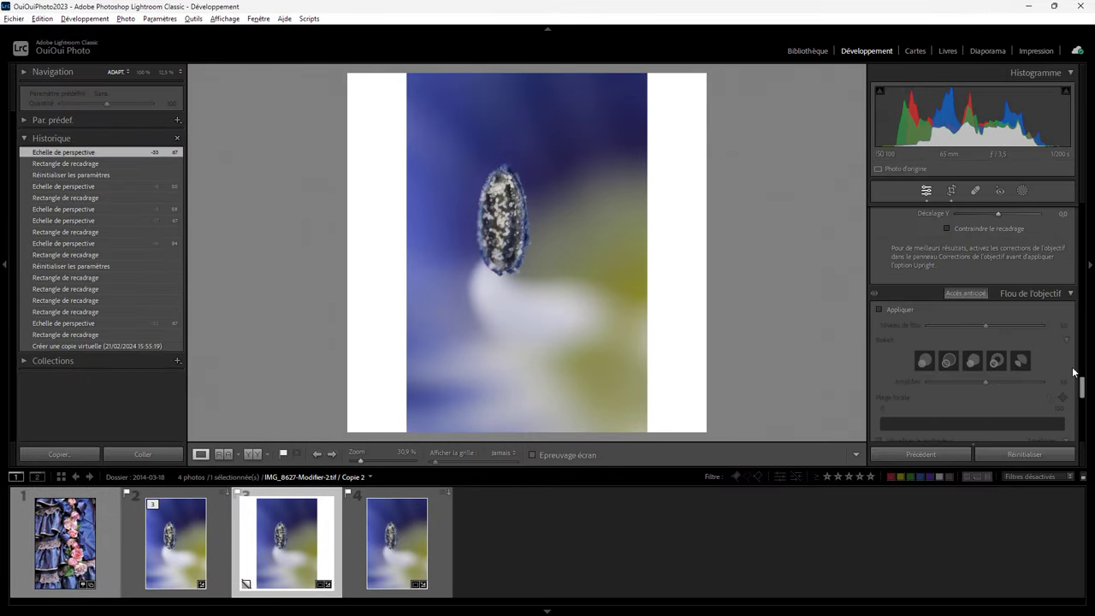
left_click(951, 192)
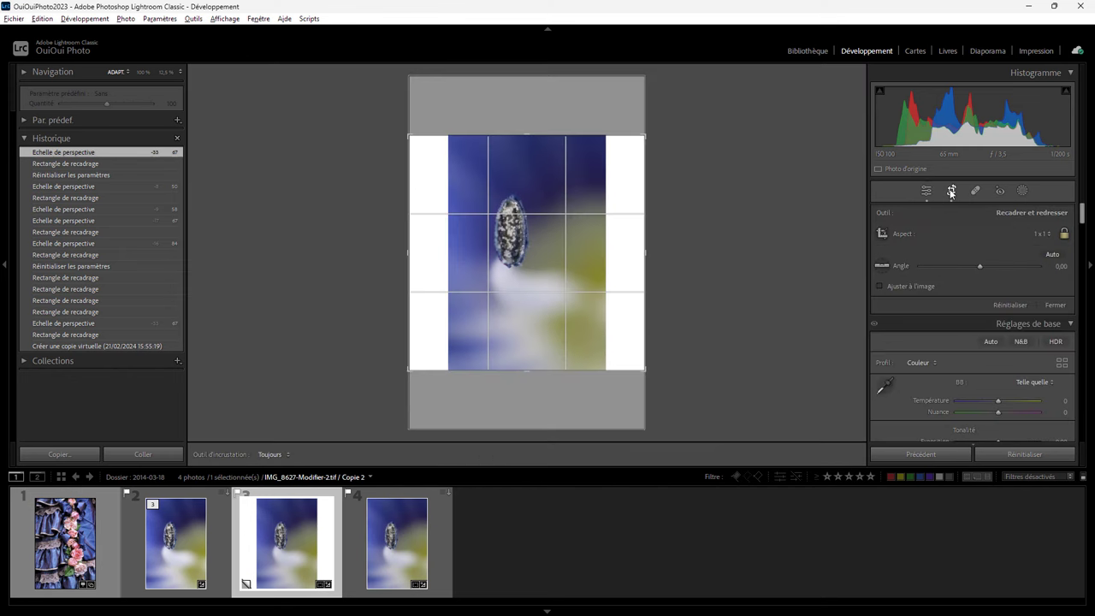
left_click(1042, 236)
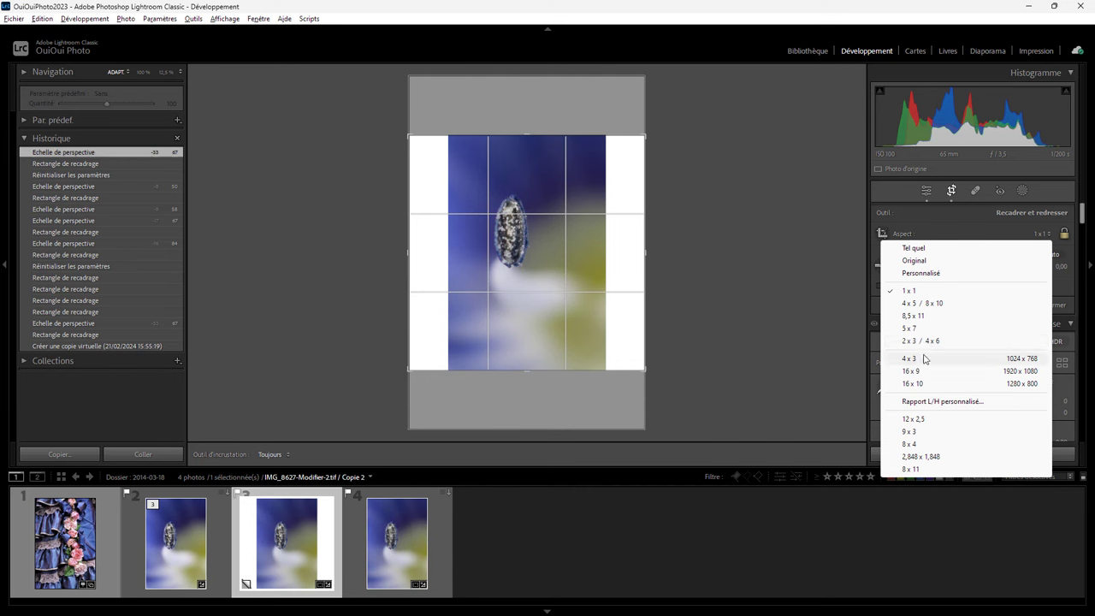
left_click(923, 304)
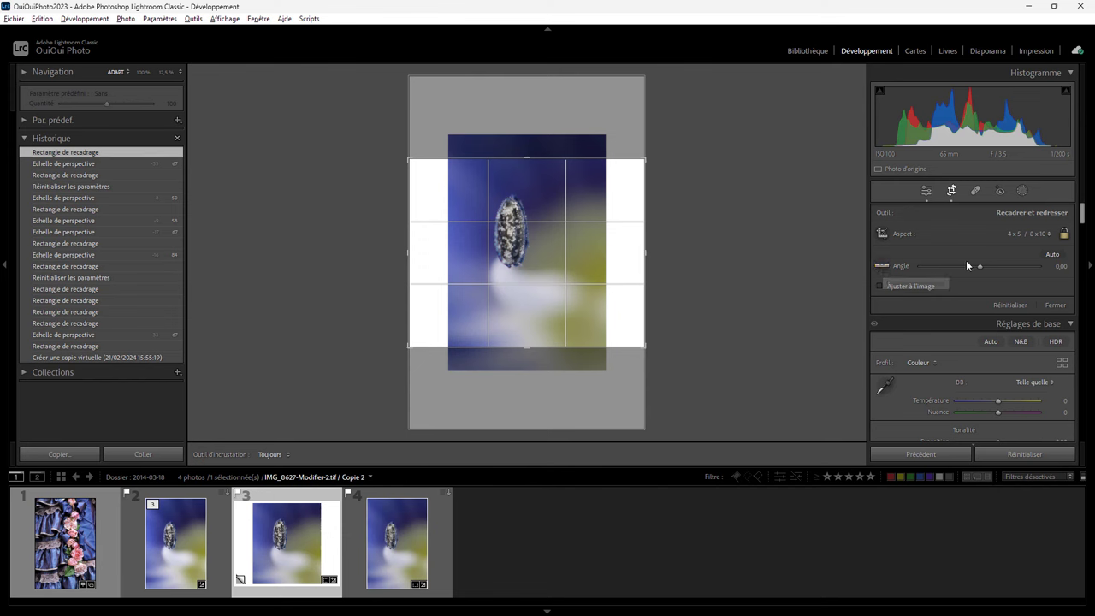
- Extend the crop past the photo's edges at 0° angle, centre the stamen, and apply
left_click_drag(980, 264, 939, 263)
double_click(940, 265)
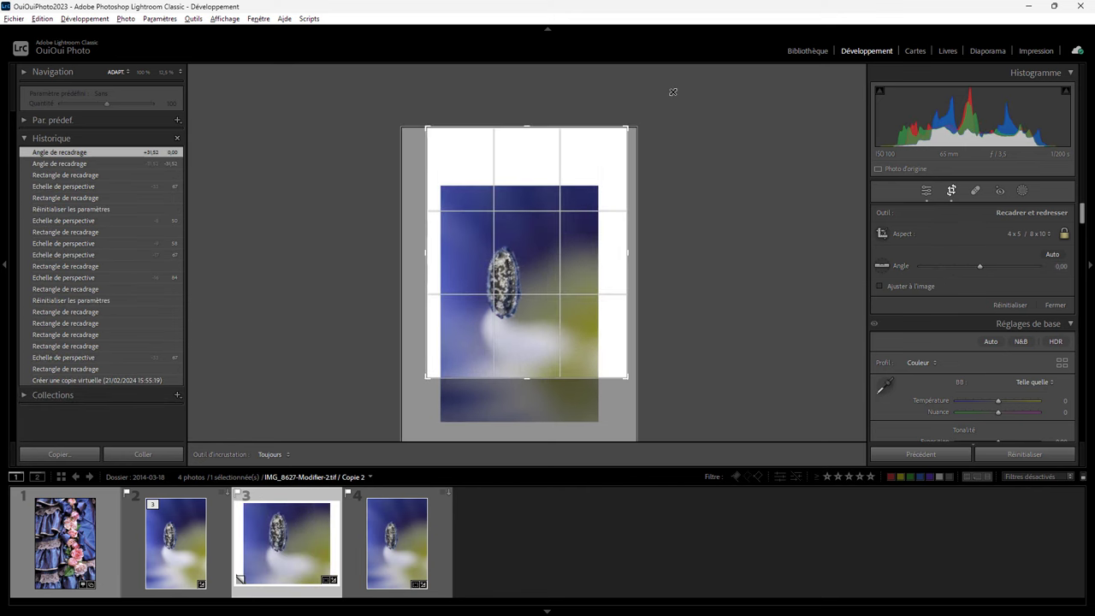
left_click_drag(622, 181, 674, 91)
left_click_drag(428, 376, 399, 409)
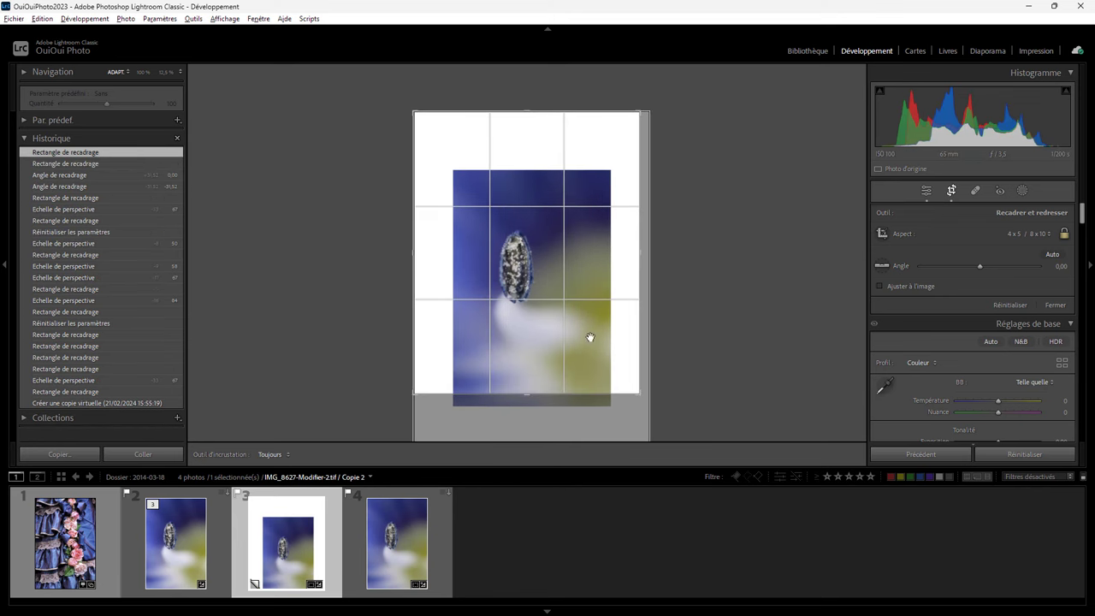
left_click_drag(544, 316, 543, 281)
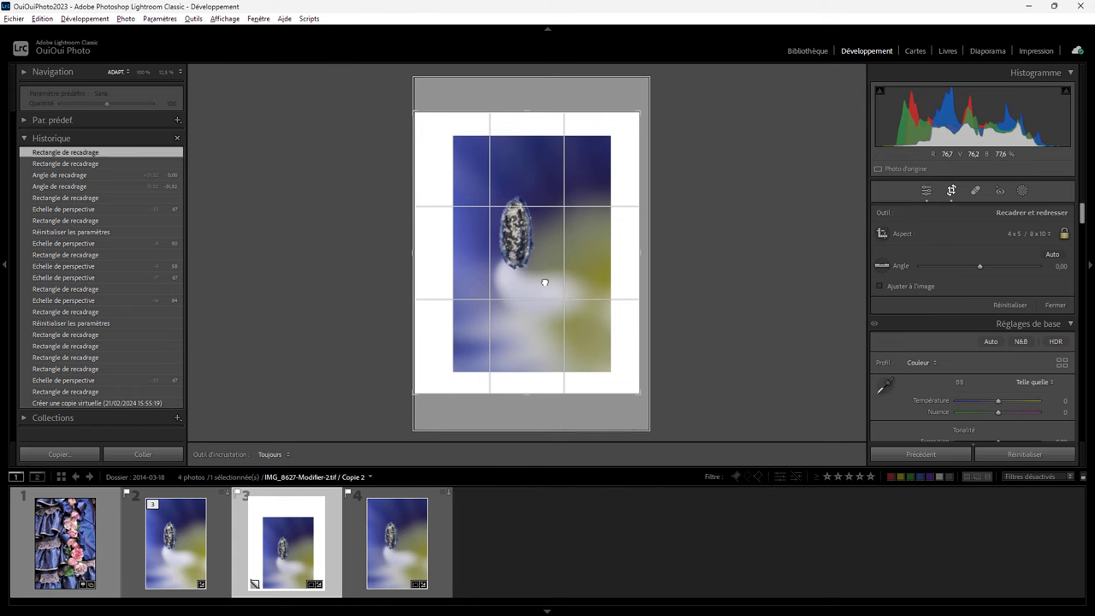
left_click_drag(656, 404, 668, 419)
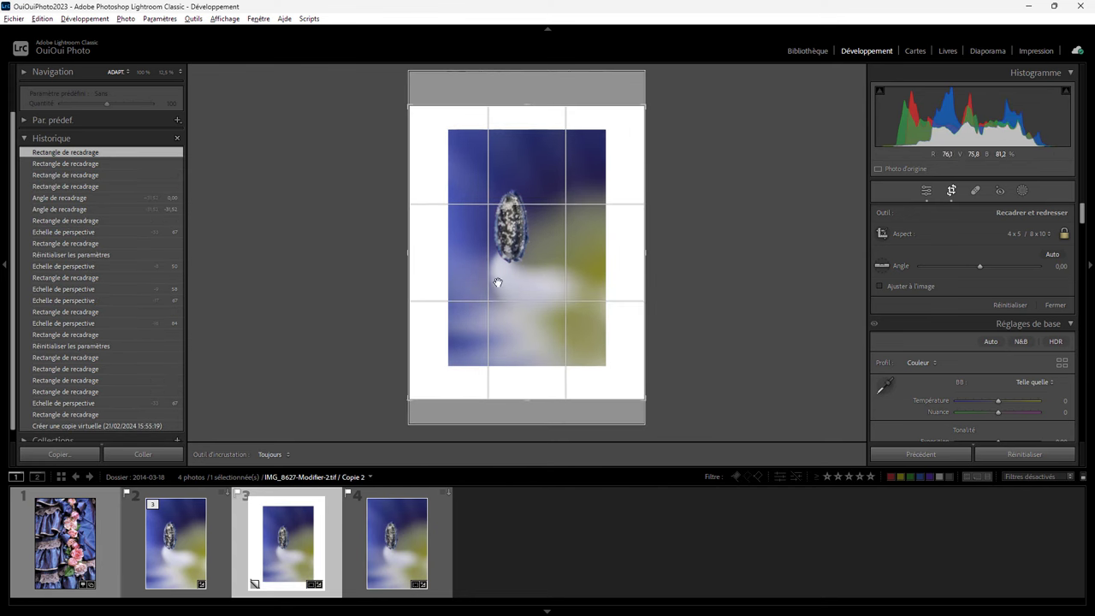
left_click_drag(515, 281, 513, 288)
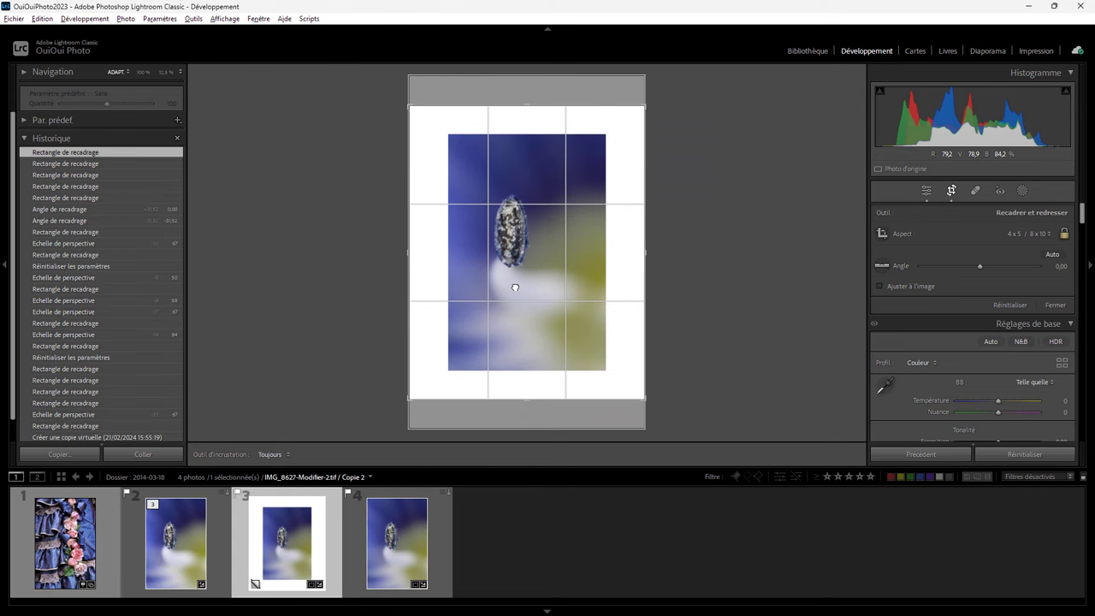
key("Return")
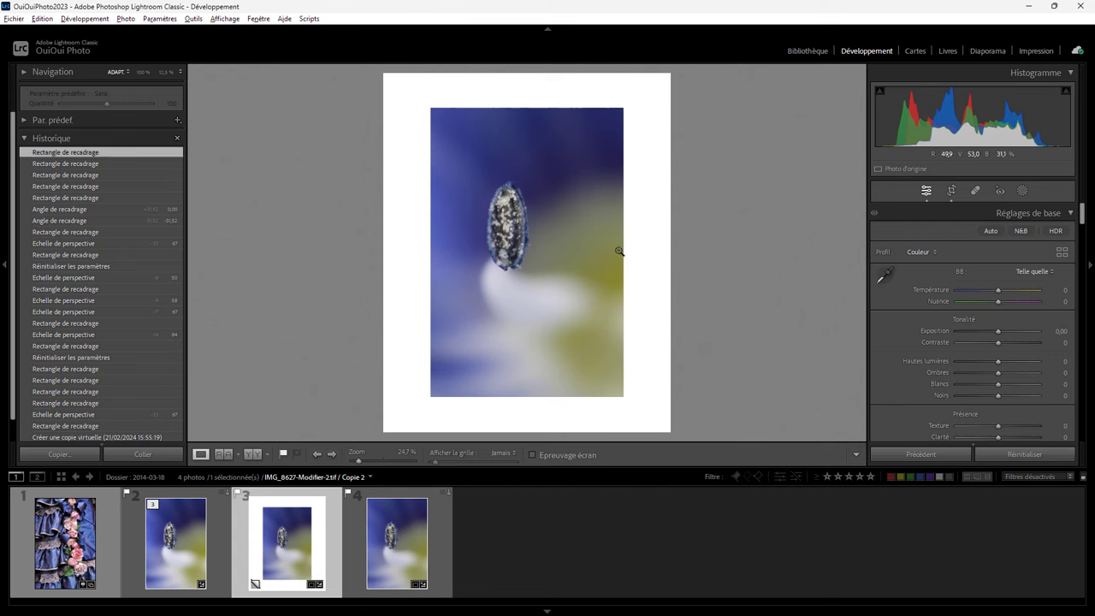
- Export the cropped photo with Filigrane ticked and open Modifier les filigranes…
right_click(531, 221)
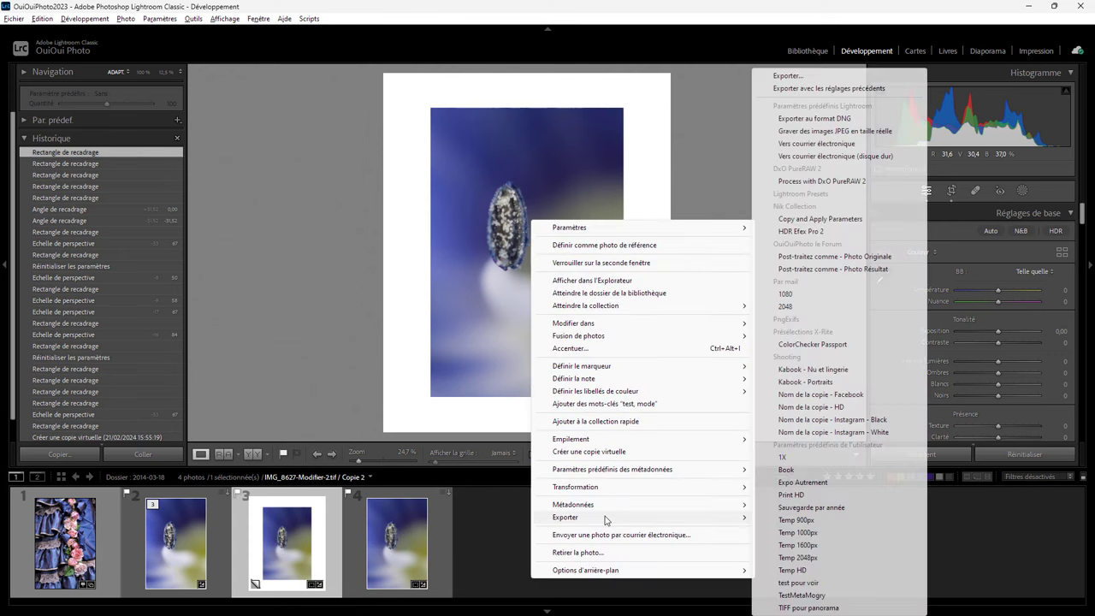
mouse_move(564, 517)
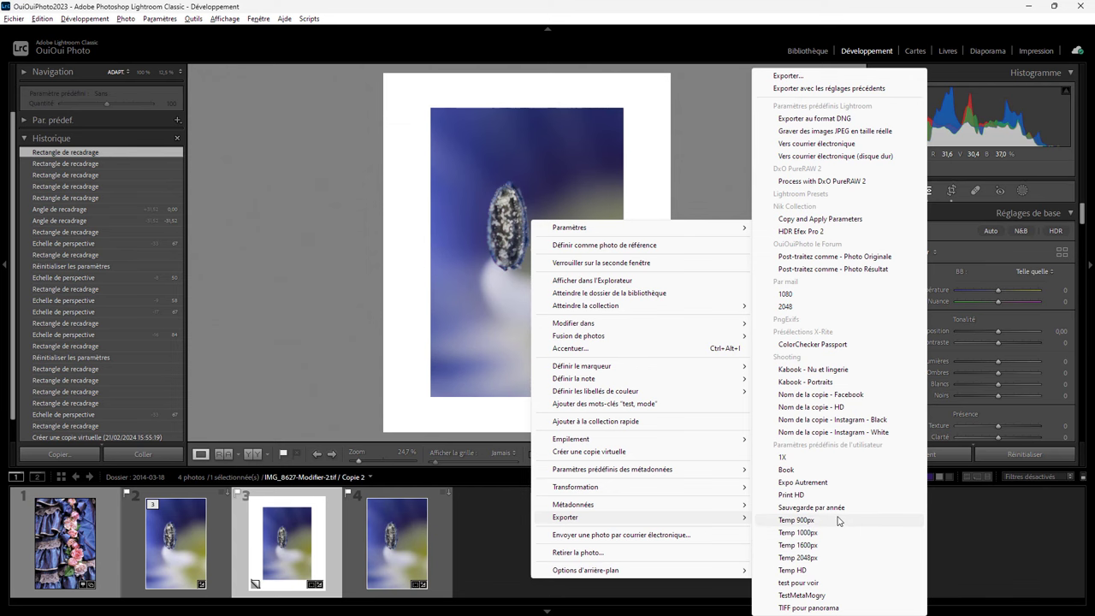
left_click(800, 77)
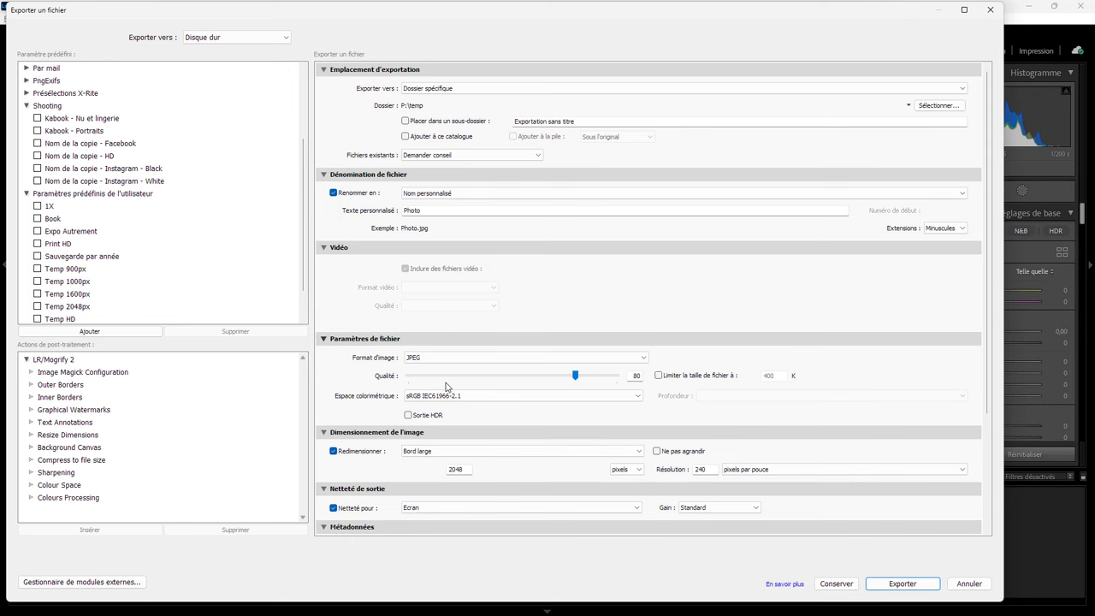
scroll(445, 384, "down", 1)
scroll(446, 384, "down", 3)
left_click(360, 463)
left_click(427, 465)
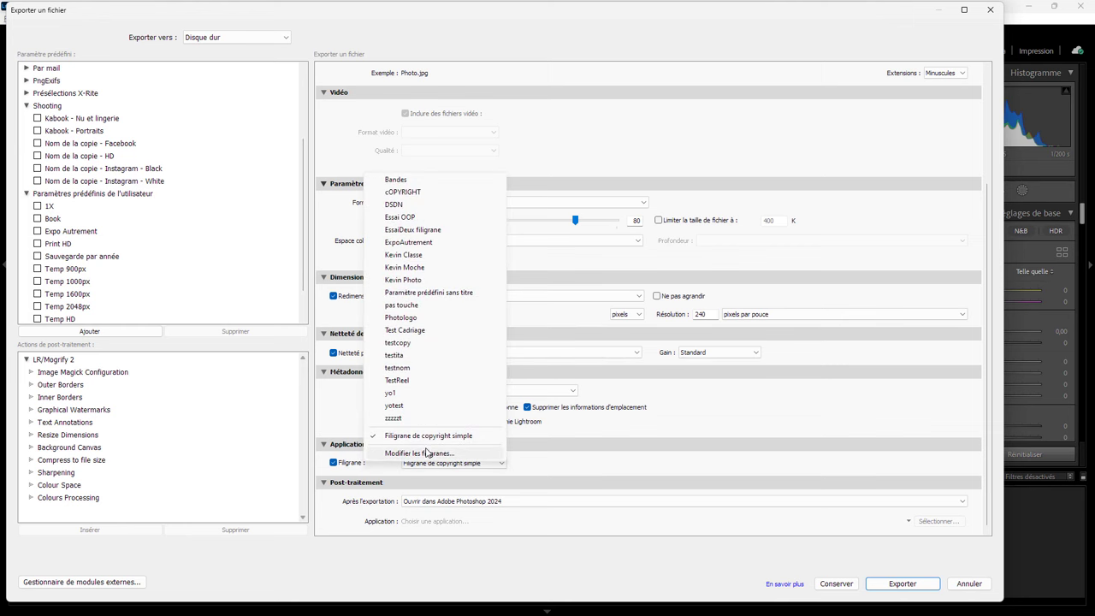
left_click(427, 452)
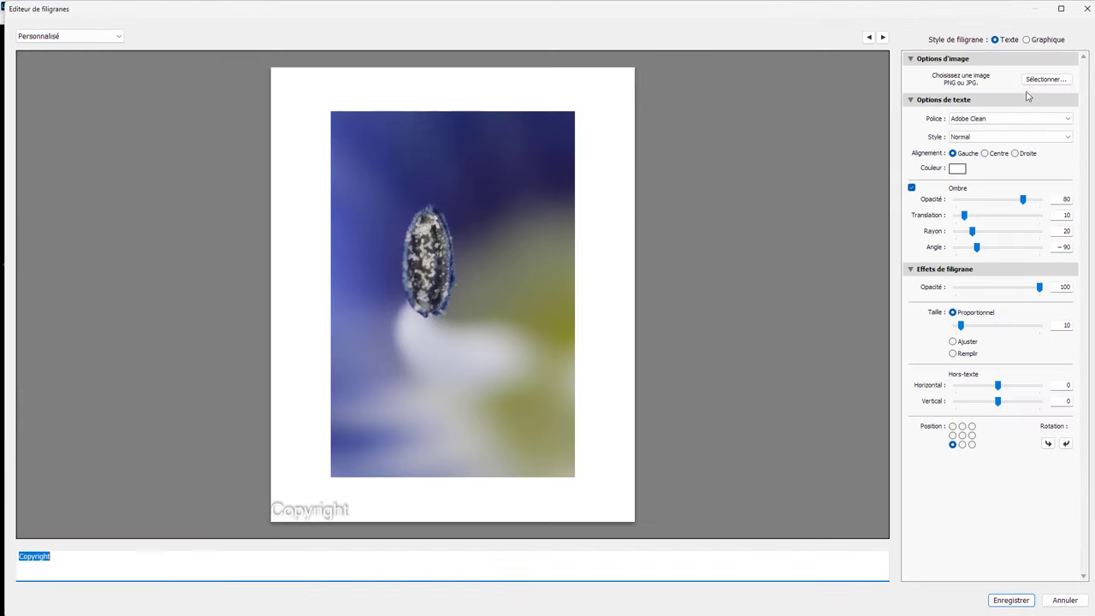
- Load TestCadreCarré.png as the graphic watermark, centred and rotated upright
left_click(1038, 81)
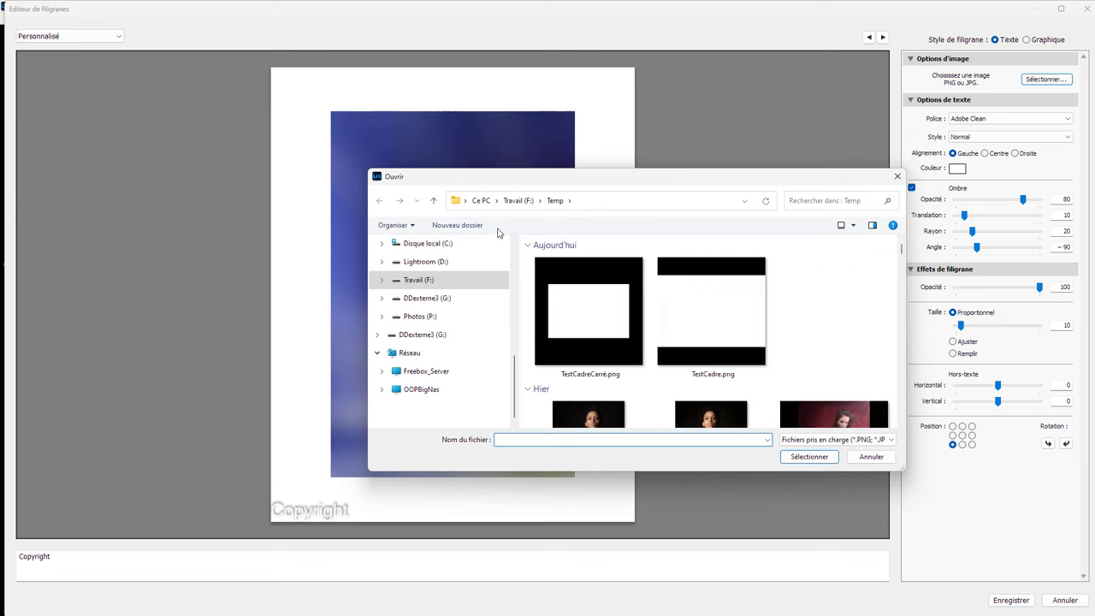
left_click(590, 308)
left_click(820, 462)
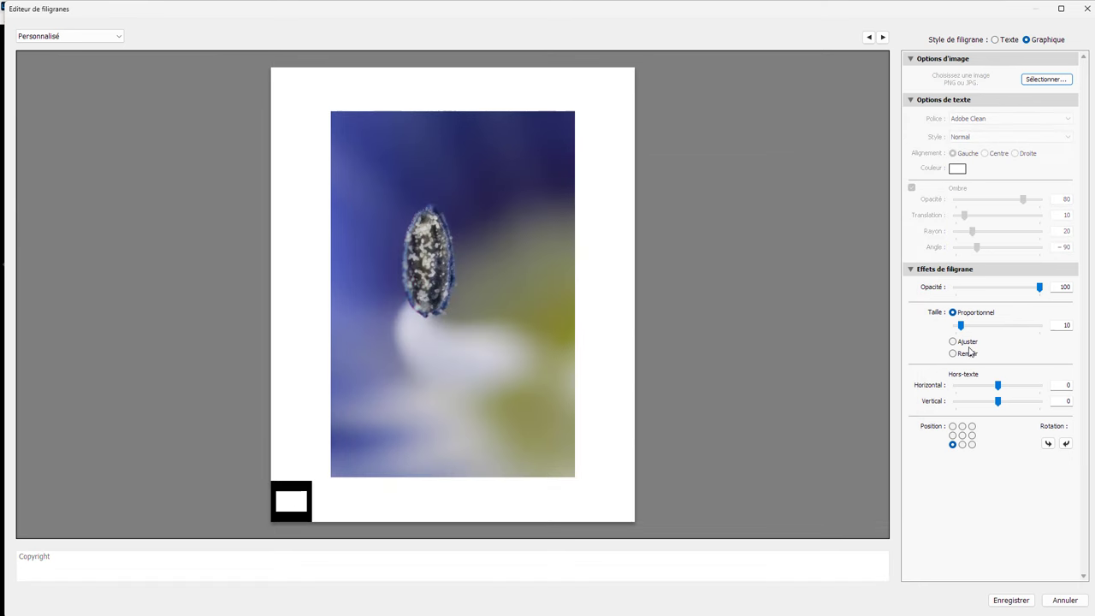
left_click(962, 436)
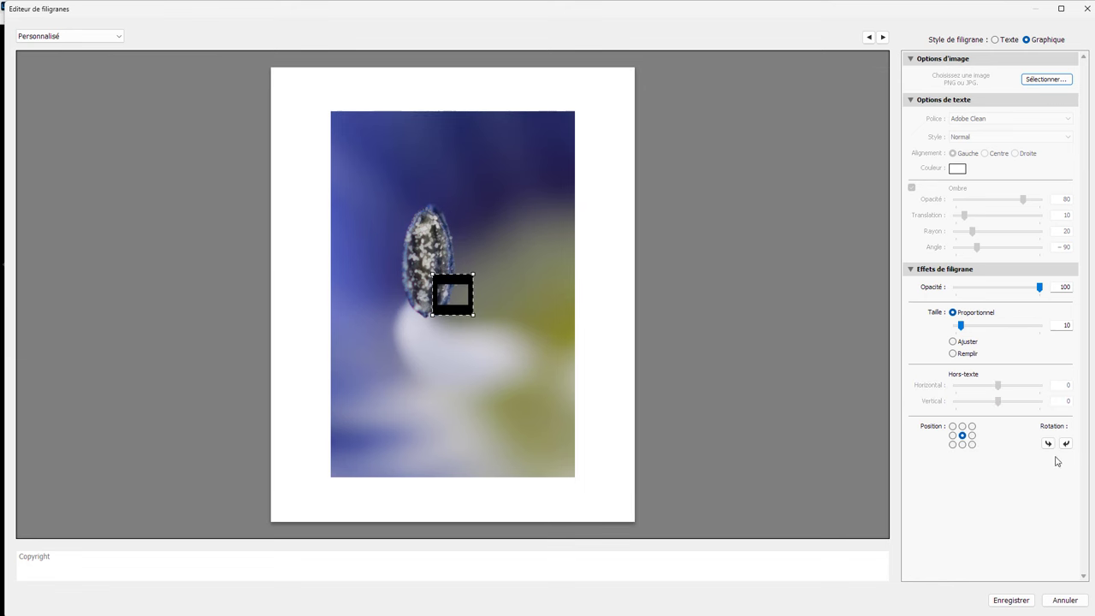
left_click(1065, 443)
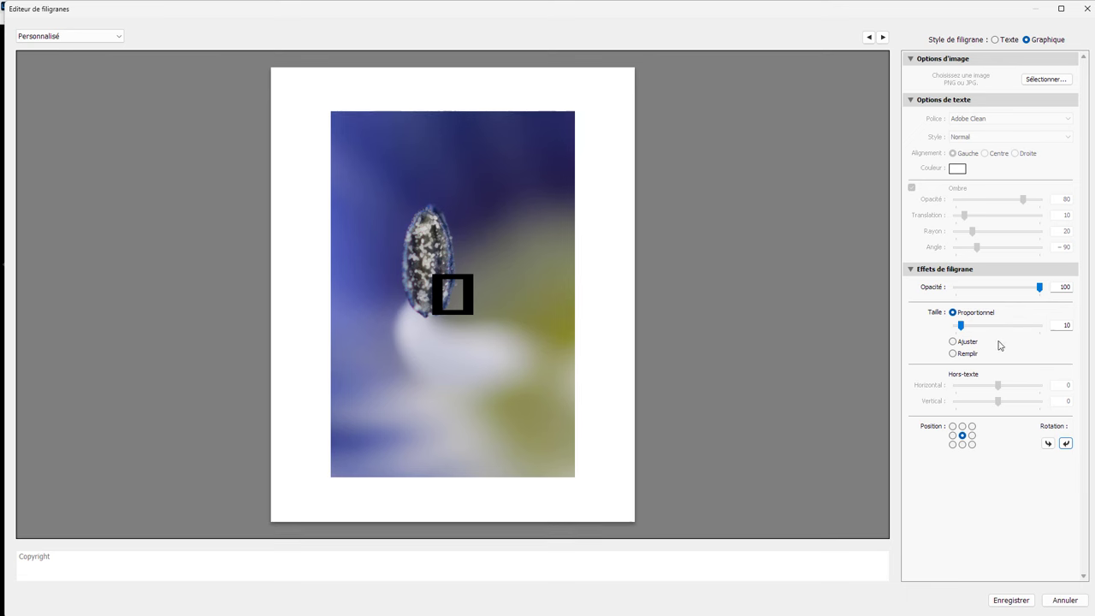
- Drag the Taille Proportionnel slider to 120
mouse_move(961, 326)
left_mouse_down()
mouse_move(1000, 327)
mouse_move(1022, 342)
left_mouse_up()
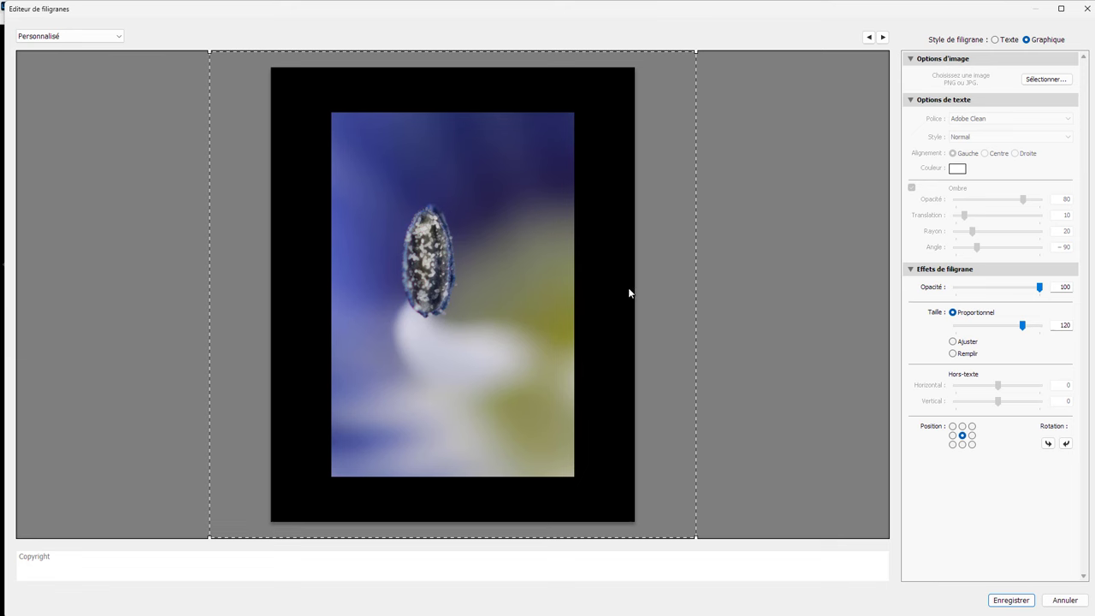
left_click(1048, 444)
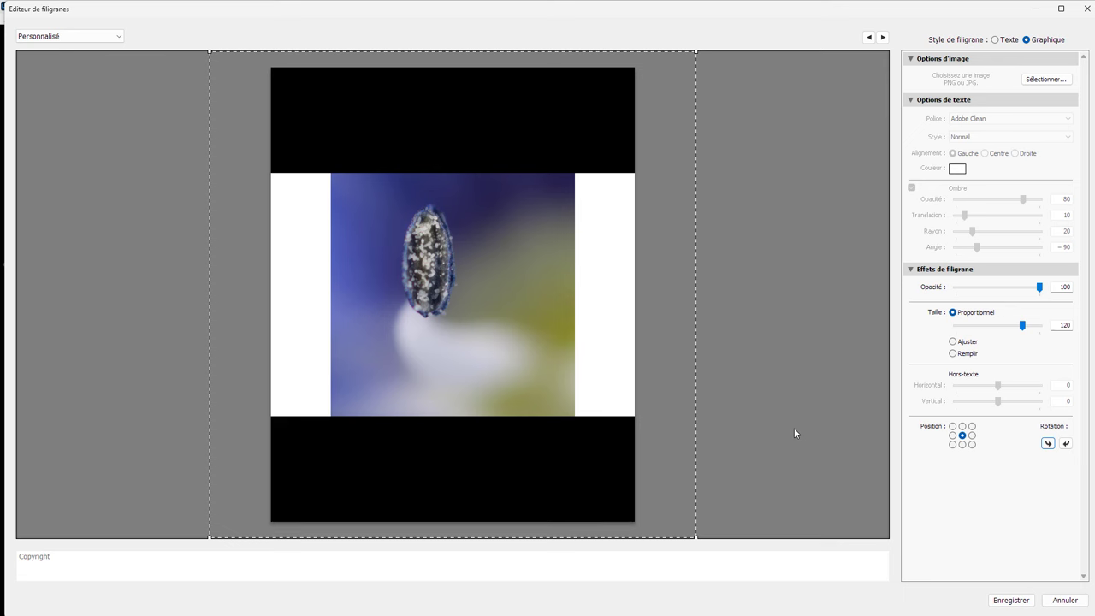
left_click(1065, 443)
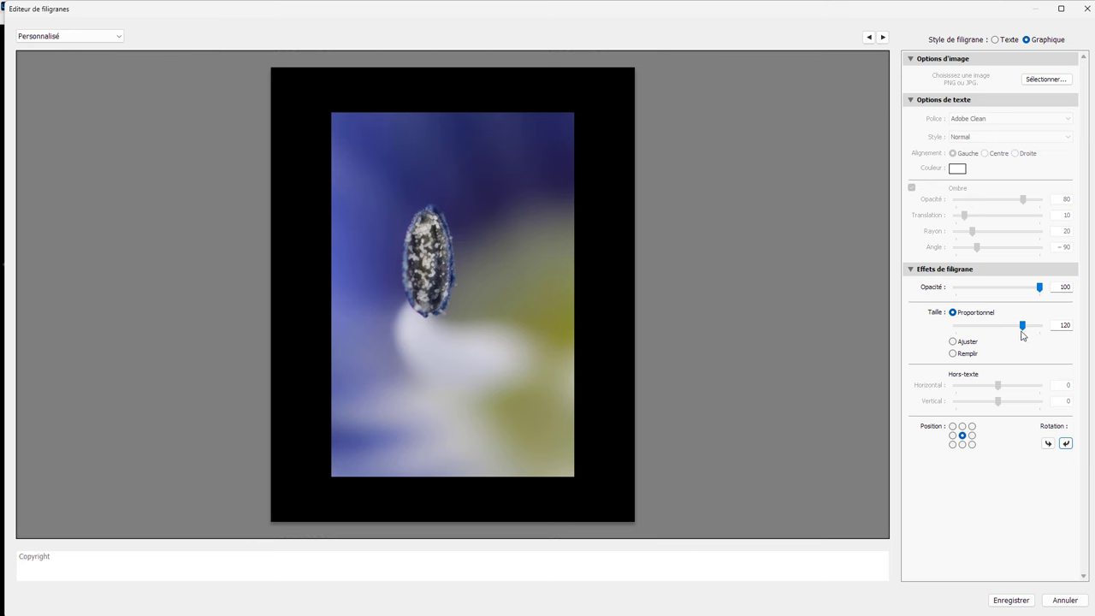
- Nudge the Taille Proportionnel slider to 121
left_click_drag(1022, 325, 1024, 326)
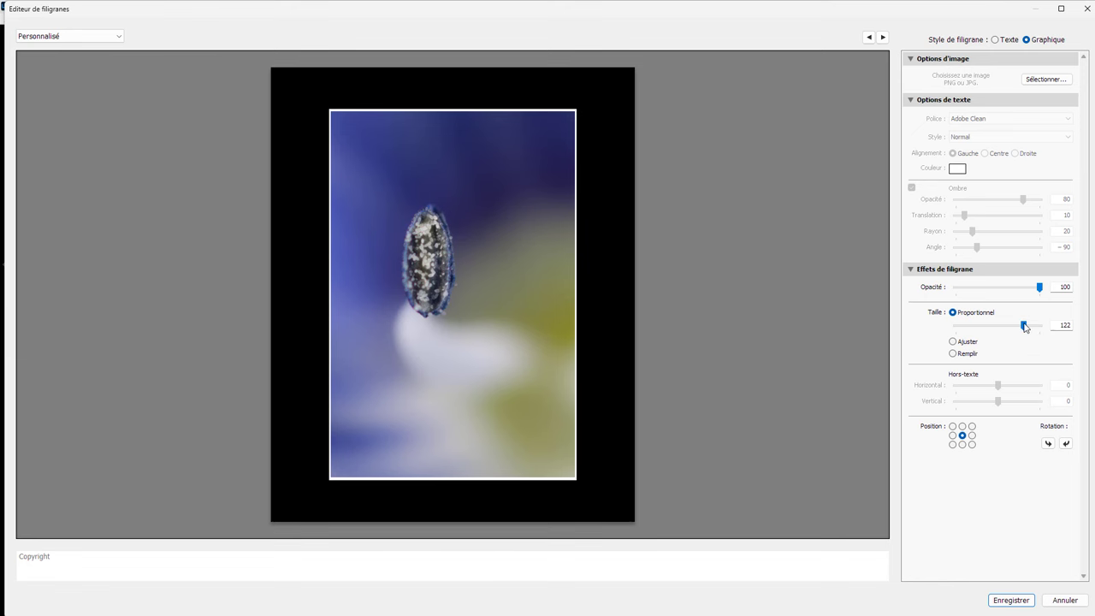
left_click_drag(1025, 328, 1023, 328)
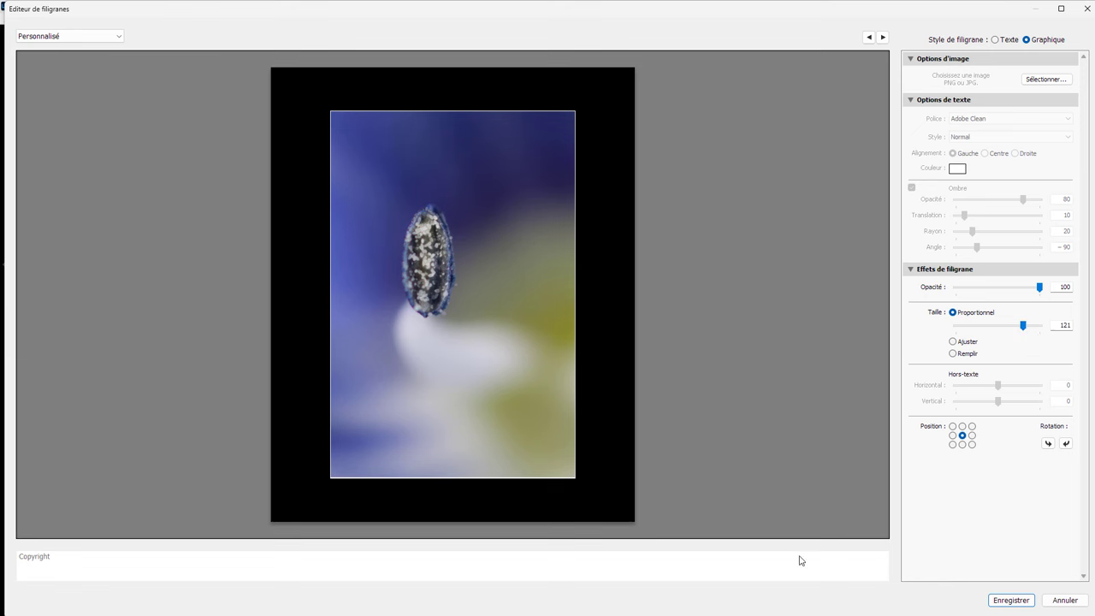